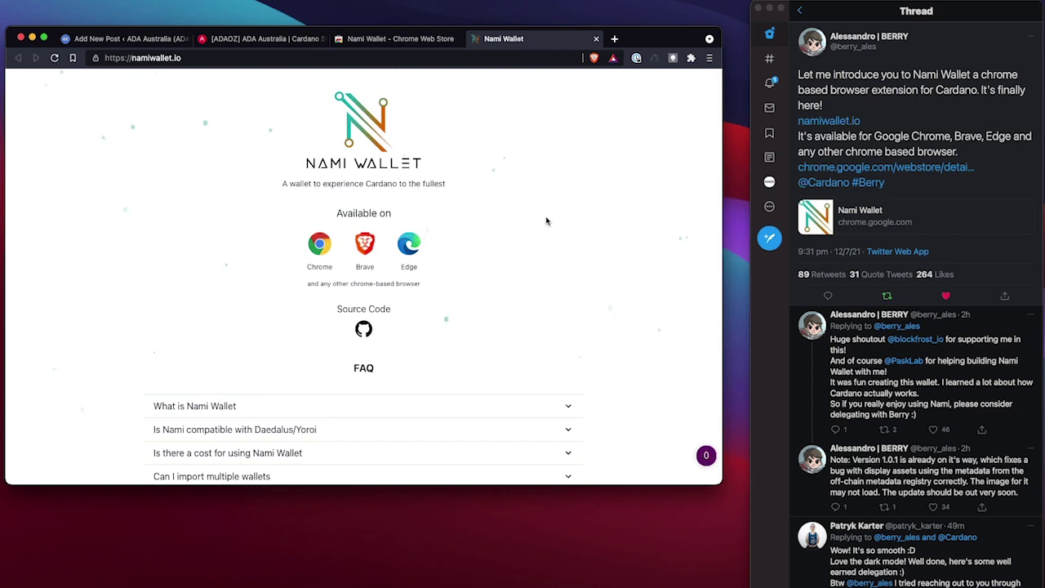
# Scroll through the namiwallet.io FAQ and open Nami Wallet's Chrome Web Store listing
pyautogui.scroll(-1, 547, 221)
pyautogui.scroll(-3, 547, 221)
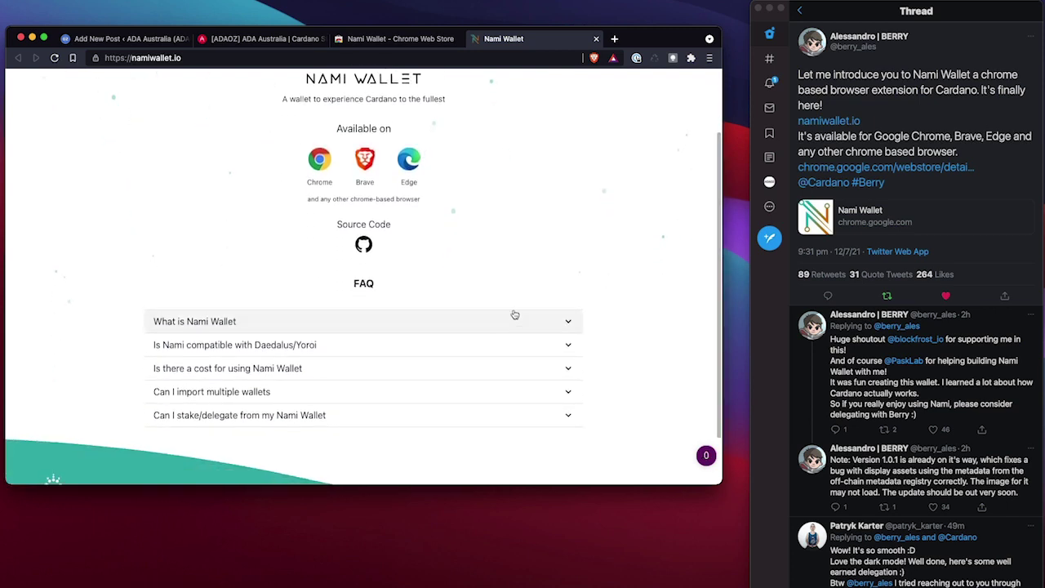
pyautogui.scroll(-3, 474, 228)
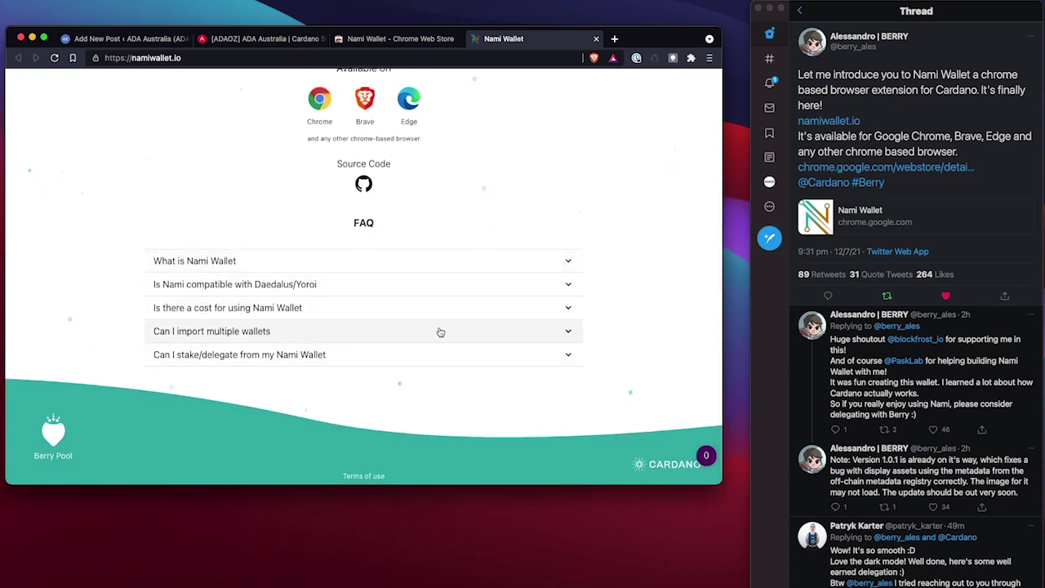
pyautogui.scroll(5, 490, 286)
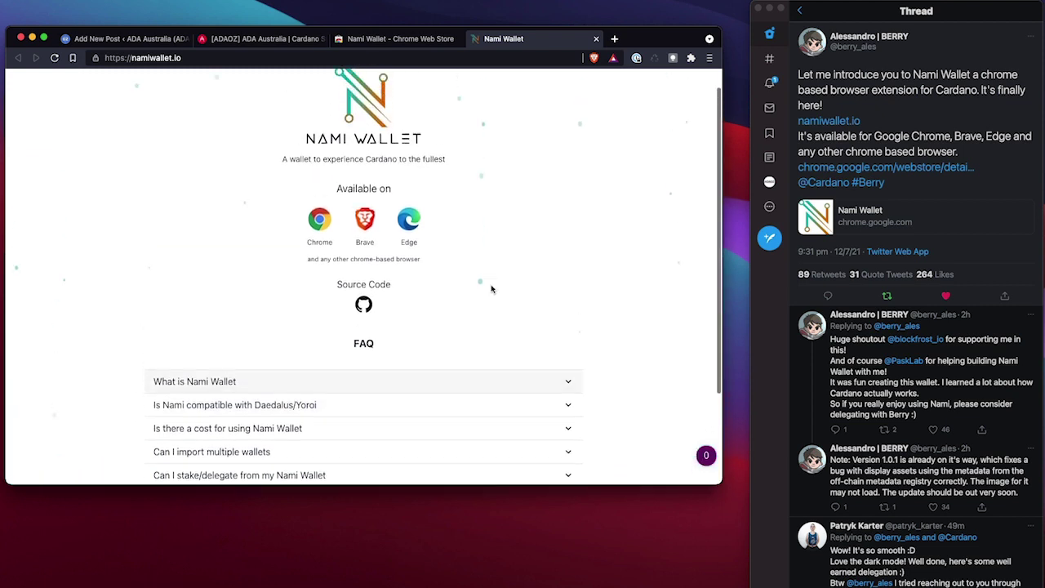
pyautogui.click(327, 249)
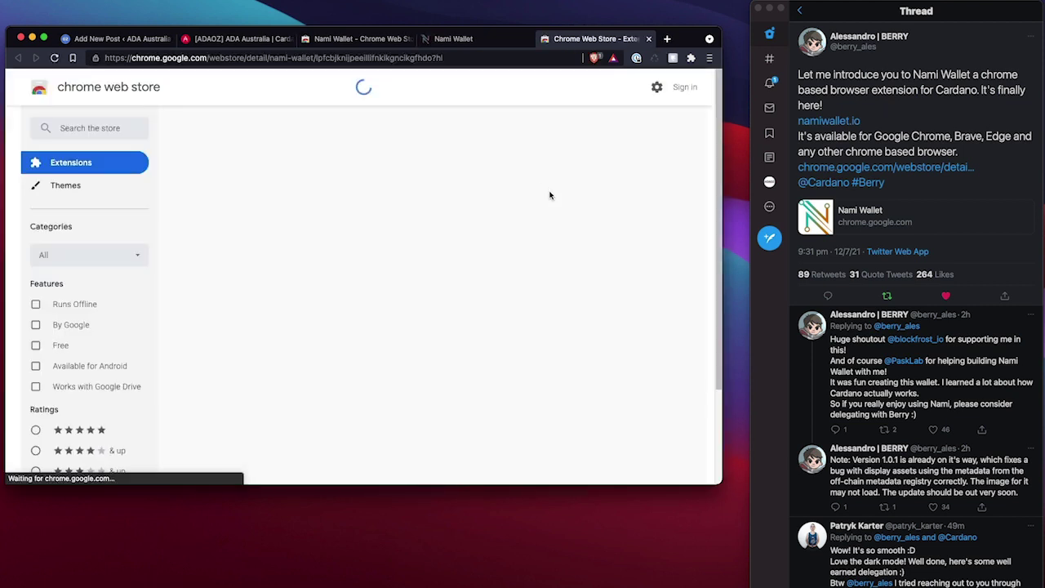
# Install Nami Wallet in Brave from the Chrome Web Store and view the installed extensions
pyautogui.click(606, 168)
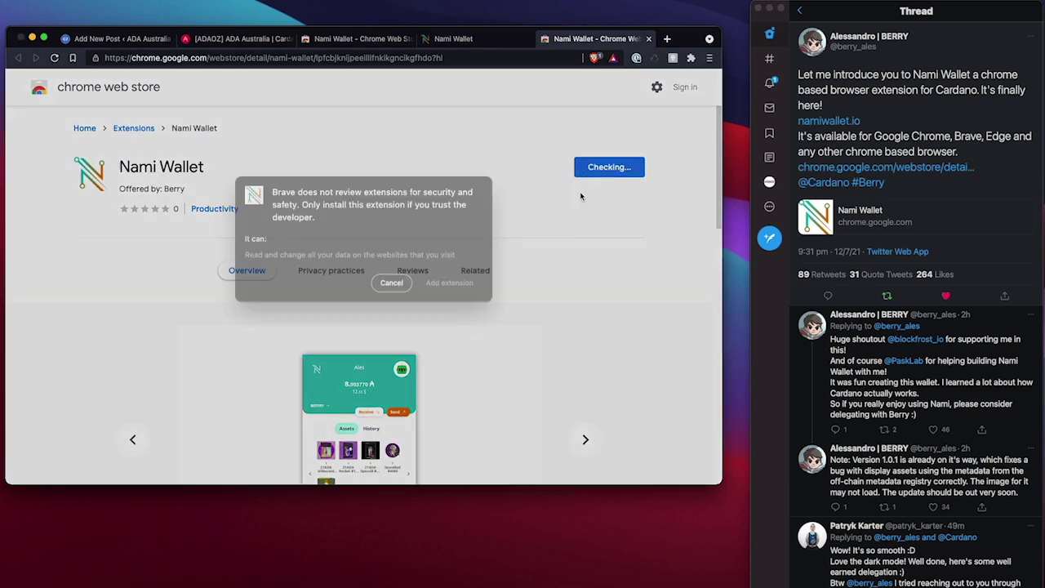
pyautogui.click(447, 299)
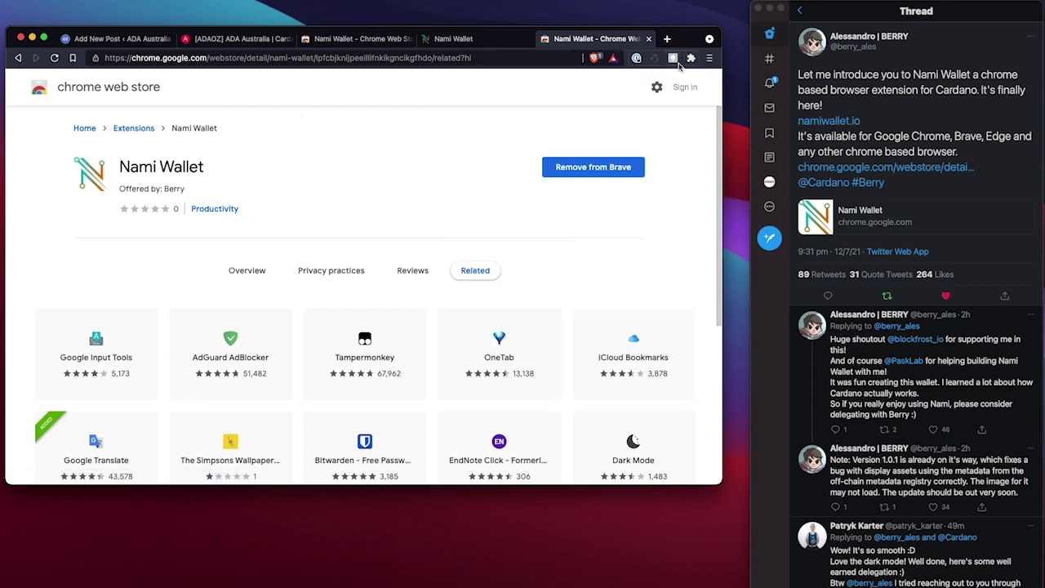
pyautogui.click(691, 58)
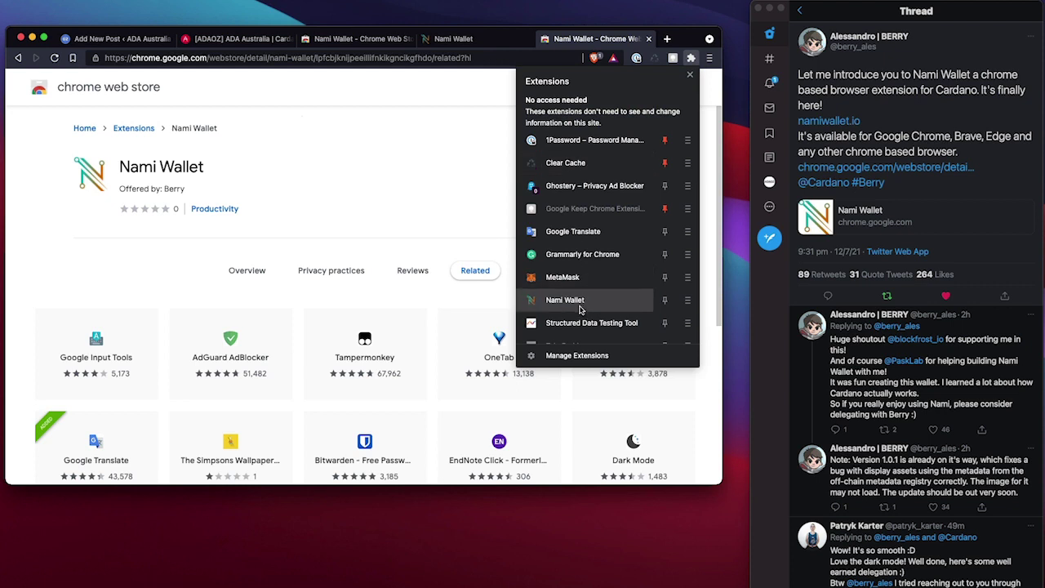
# Launch Nami Wallet, start a new wallet, accept the Terms of use and continue to the seed phrase
pyautogui.click(572, 300)
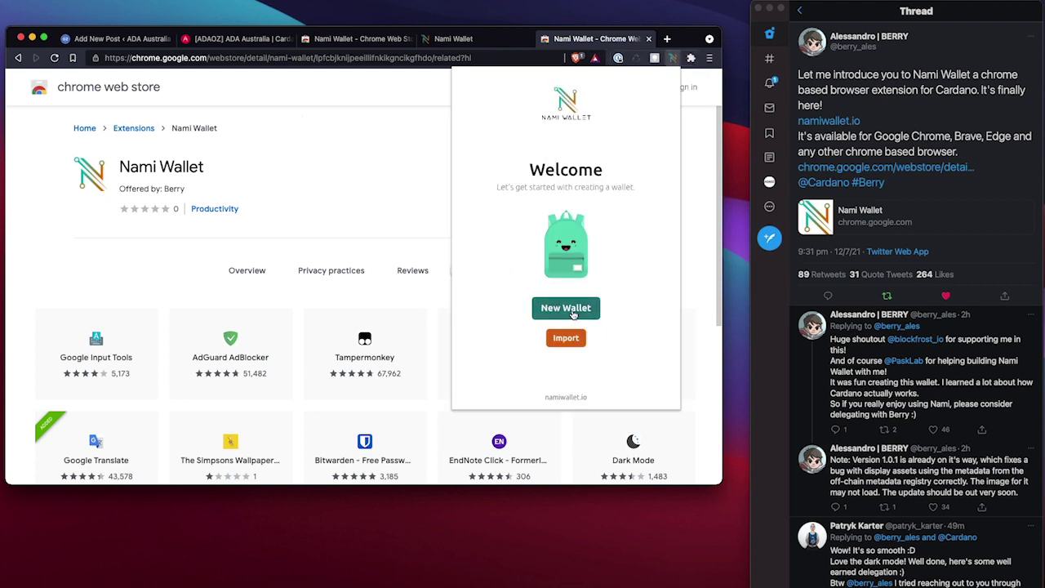
pyautogui.click(566, 310)
pyautogui.click(531, 250)
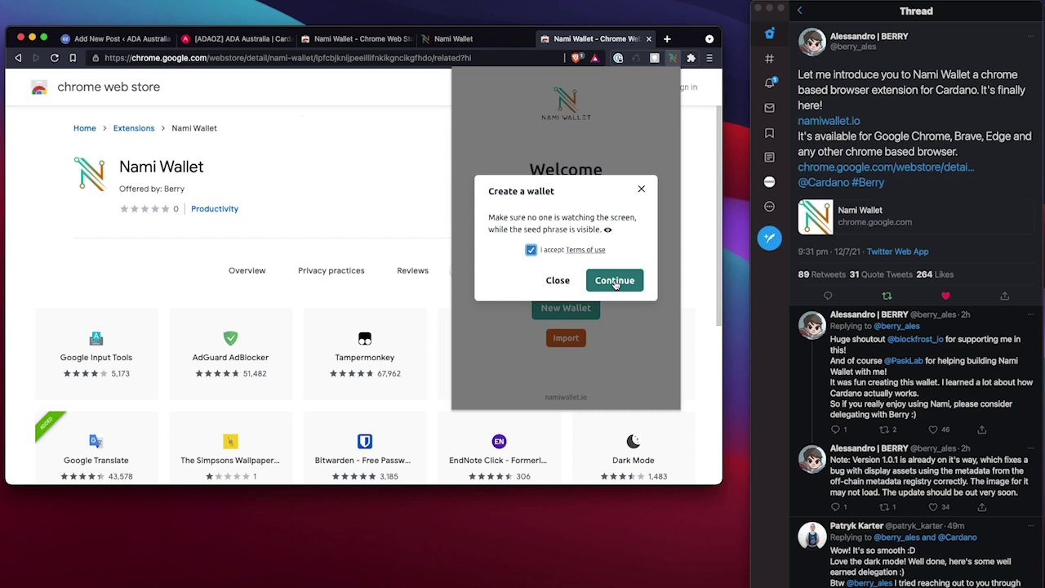
pyautogui.click(615, 282)
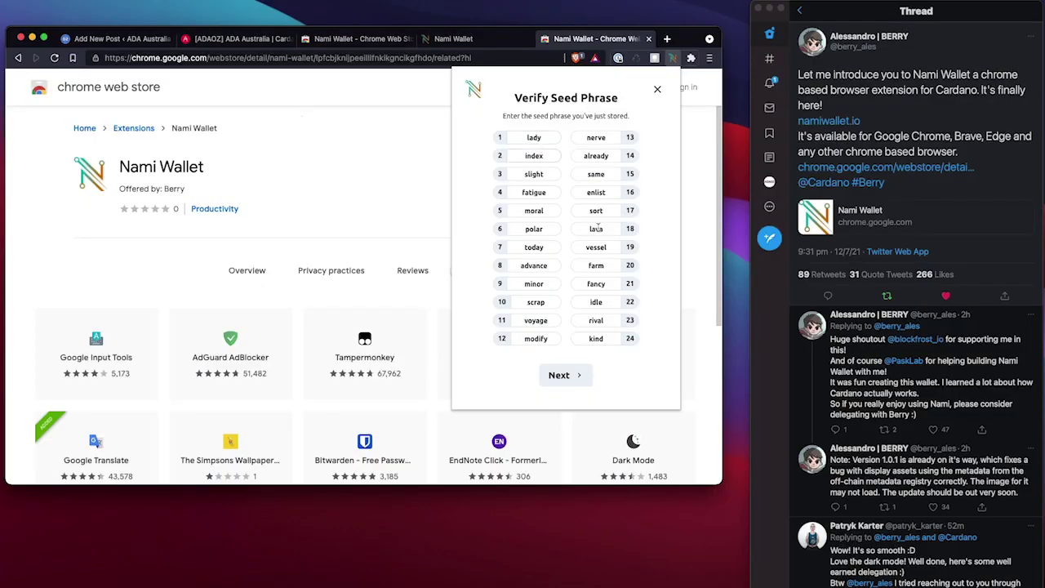
# Finish seed phrase verification and create the wallet account 'test account' with a password
pyautogui.click(573, 374)
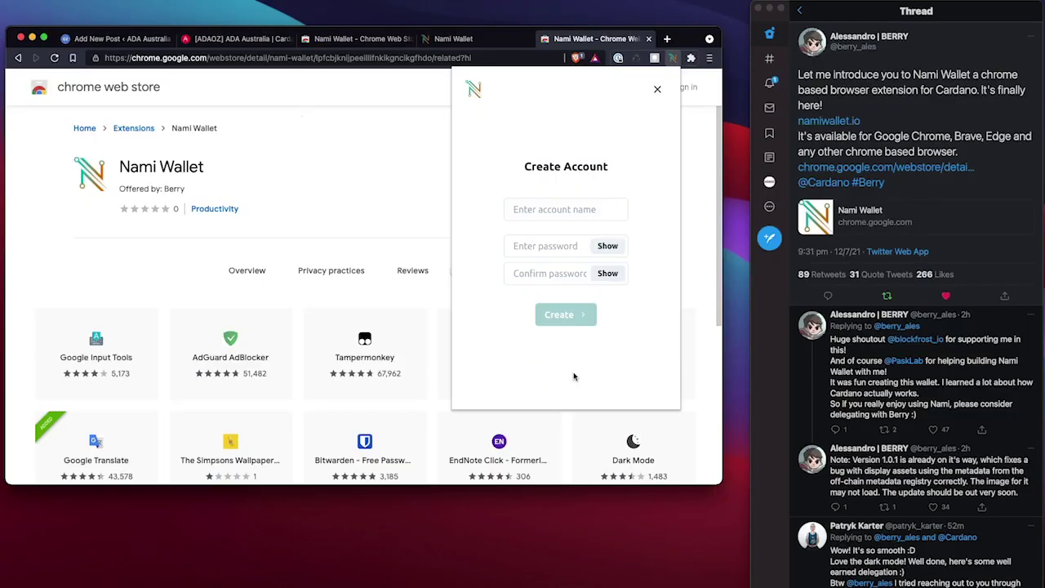
pyautogui.click(581, 209)
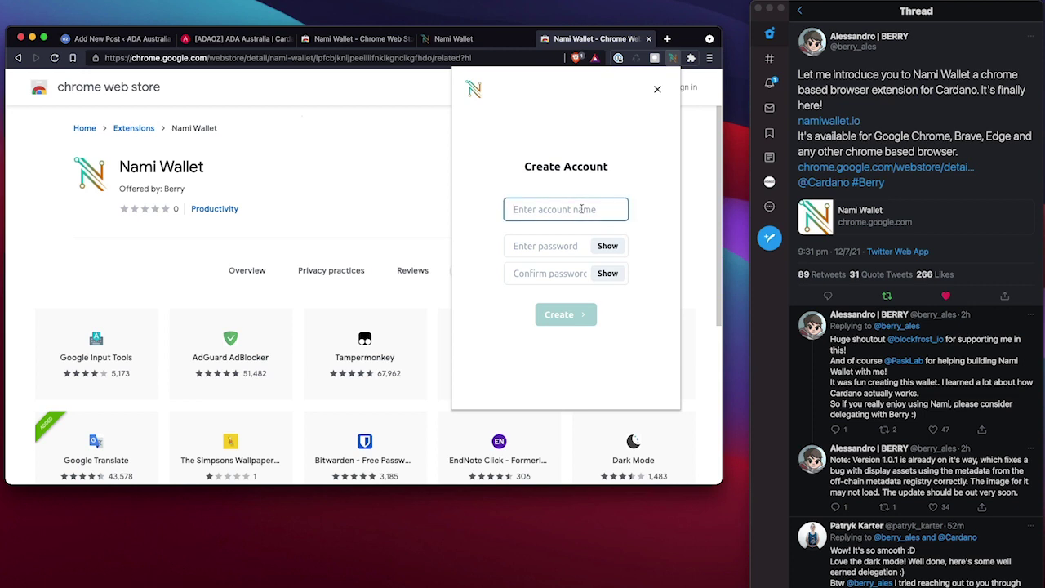
pyautogui.write('tes')
pyautogui.write('t acccou')
pyautogui.click(545, 246)
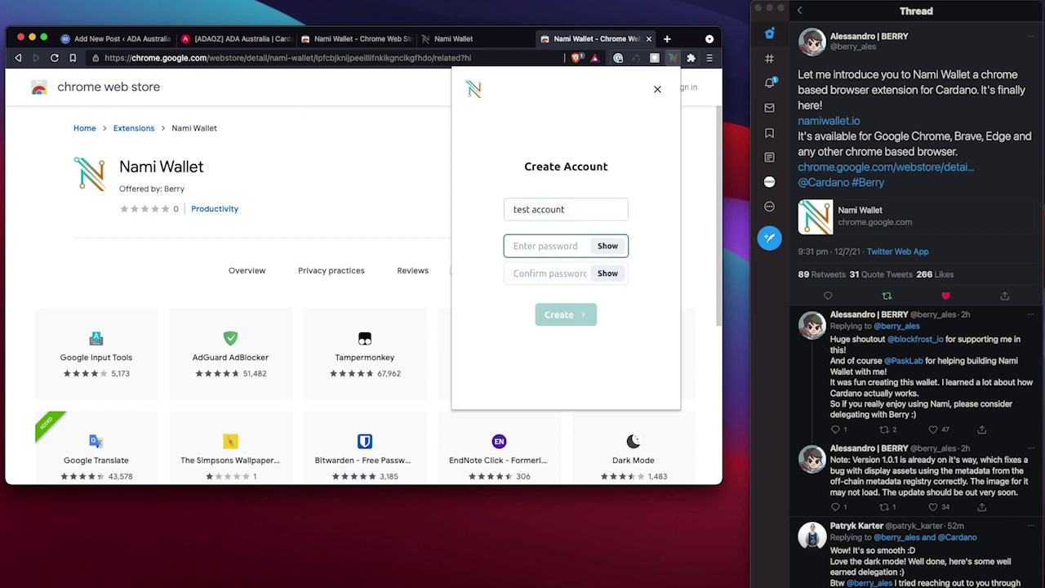
pyautogui.click(579, 316)
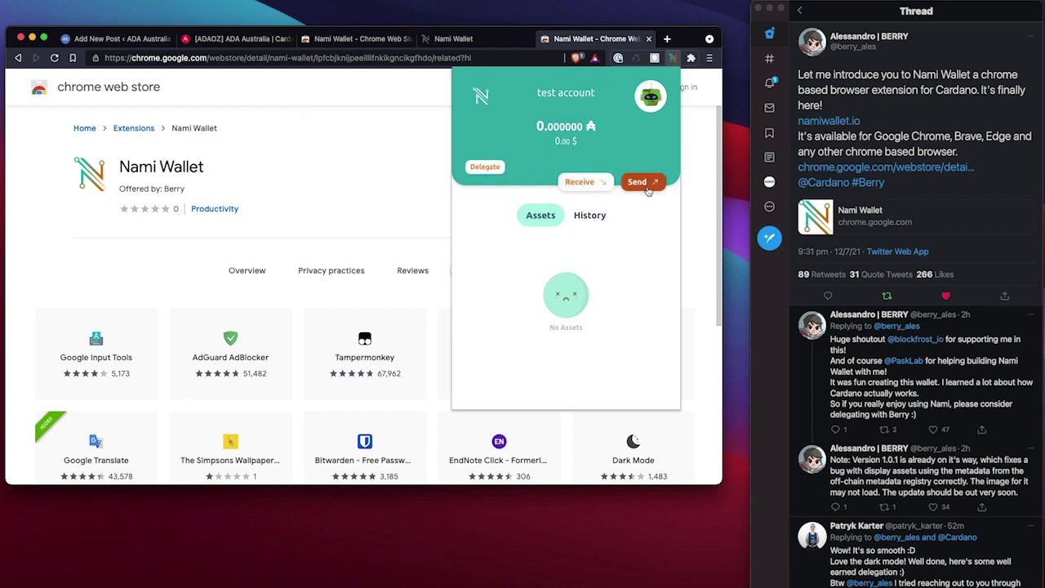
# Start delegating to Berry Pool, enter the wallet password, then cancel the delegation
pyautogui.click(496, 170)
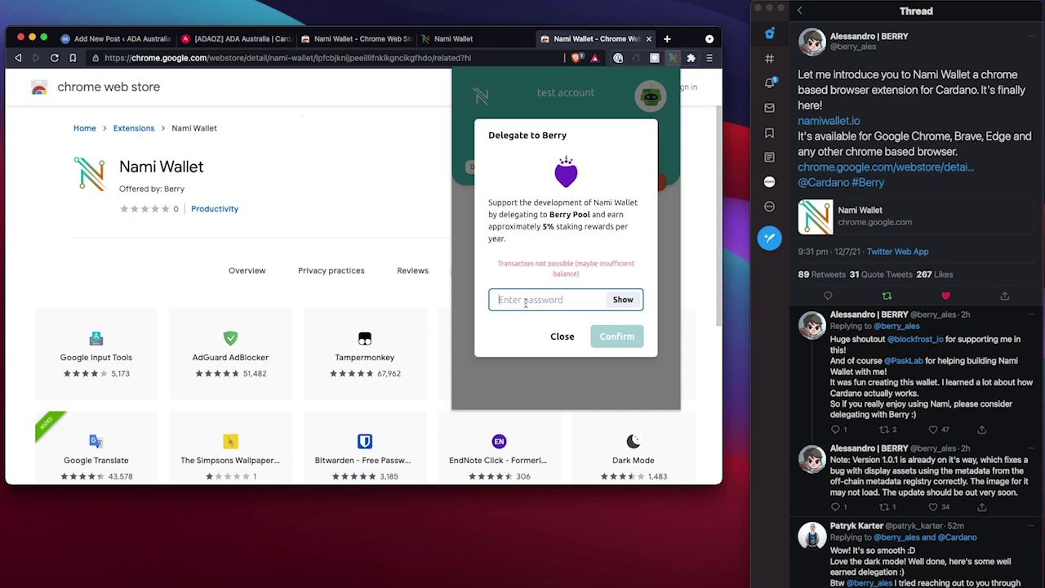
pyautogui.write('••')
pyautogui.doubleClick(559, 302)
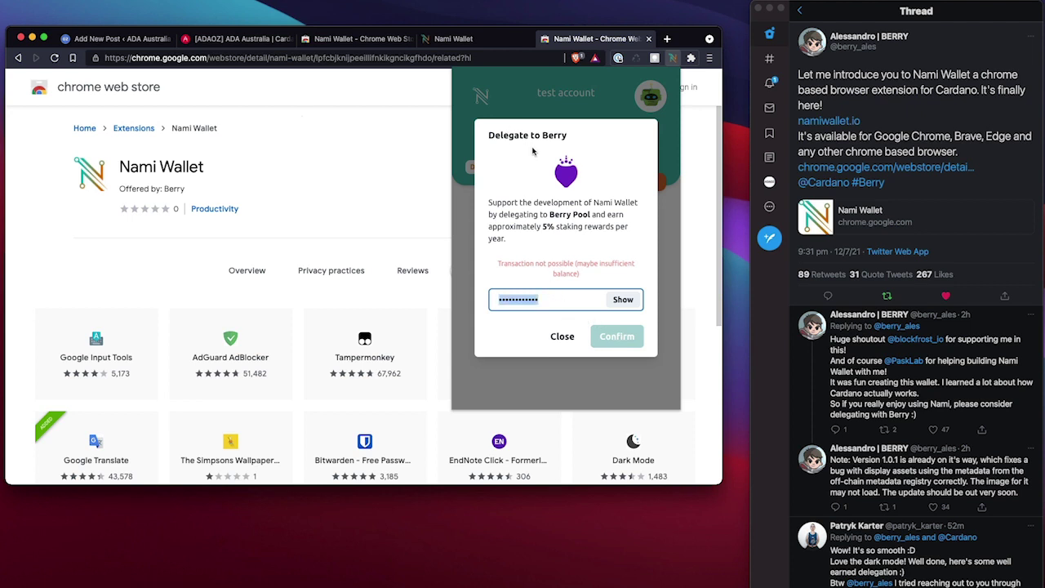
pyautogui.click(563, 336)
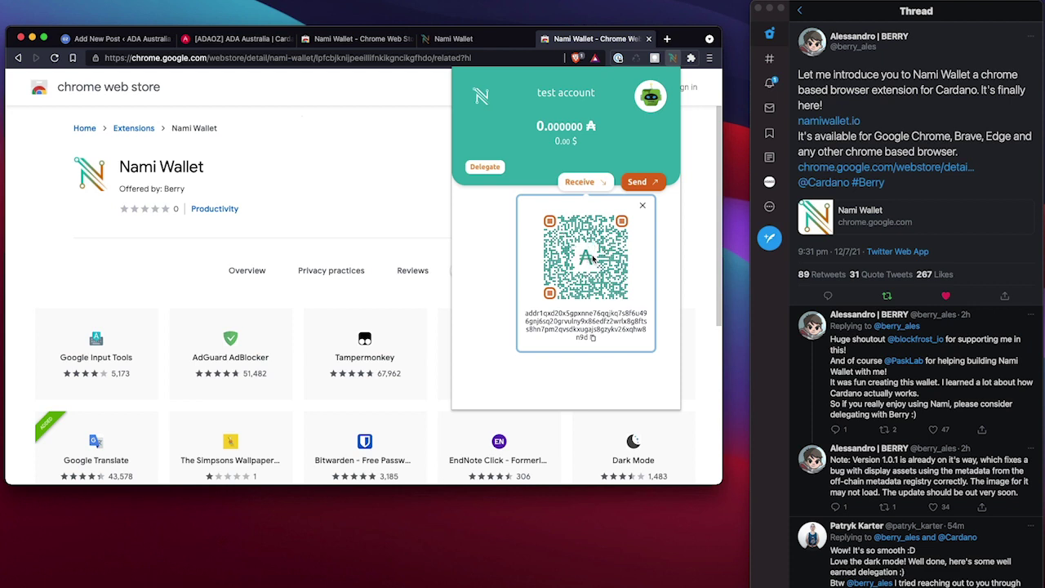
# Open the Send To form, check the empty Assets list, and return to the wallet overview
pyautogui.click(638, 181)
pyautogui.click(546, 189)
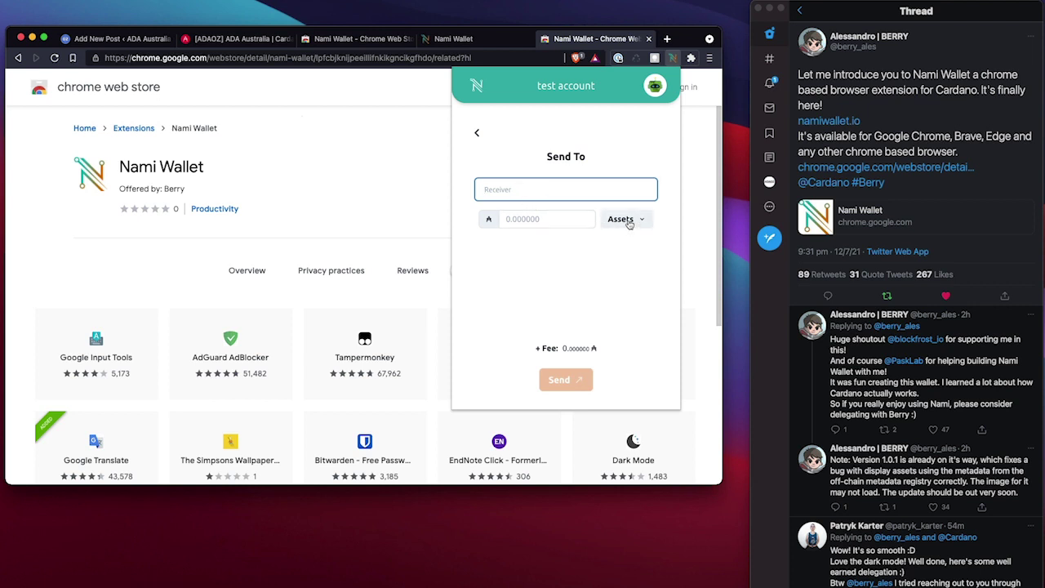
pyautogui.click(627, 221)
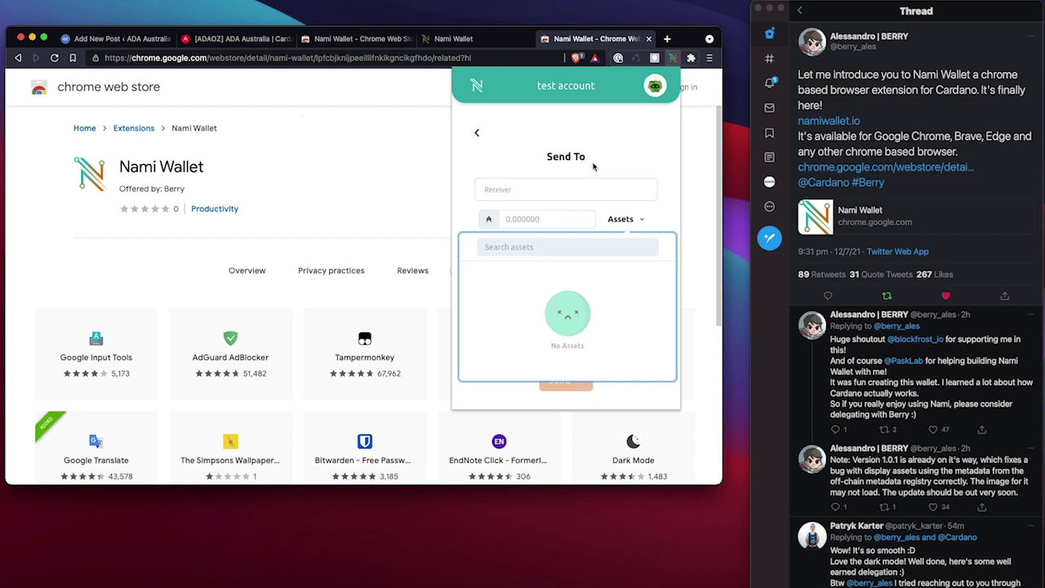
pyautogui.press('Escape')
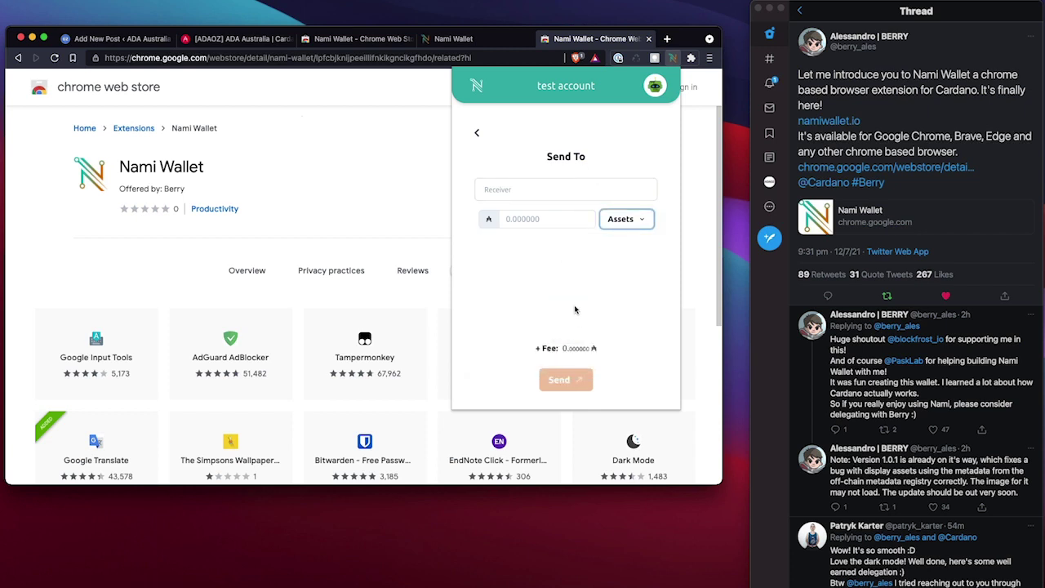
pyautogui.click(477, 132)
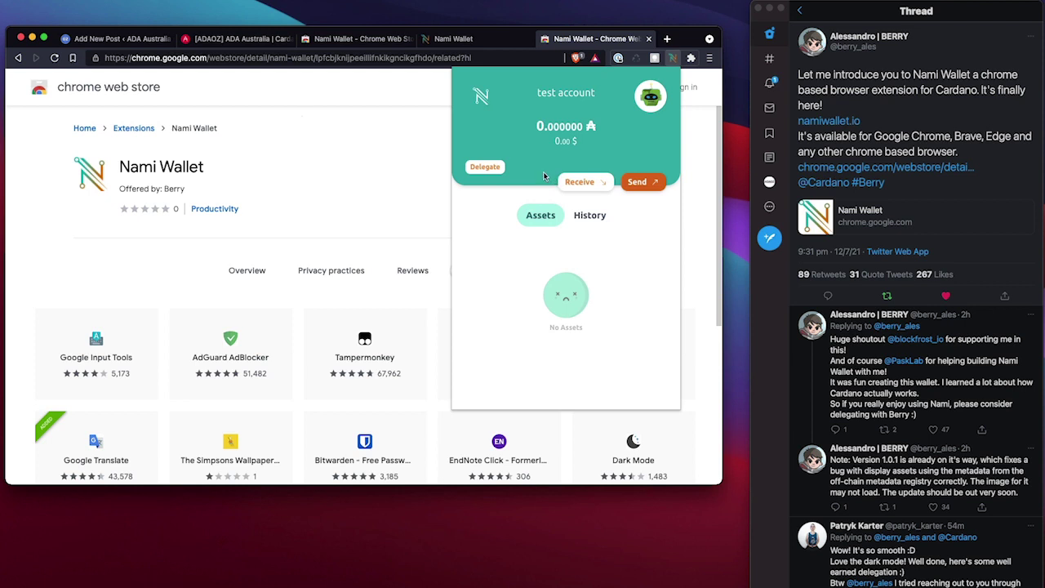
# Glance at the transaction history, return to assets and reopen the Delegate to Berry dialog
pyautogui.click(596, 216)
pyautogui.click(546, 219)
pyautogui.click(486, 168)
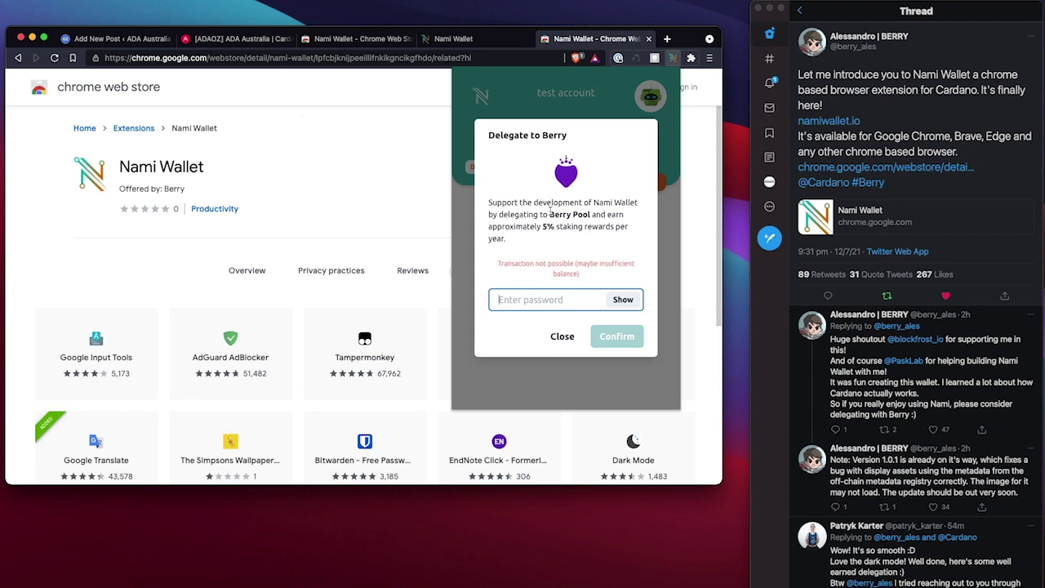
# Open the Berry Pool website in a new tab and scroll through berrypool.io
pyautogui.click(553, 216)
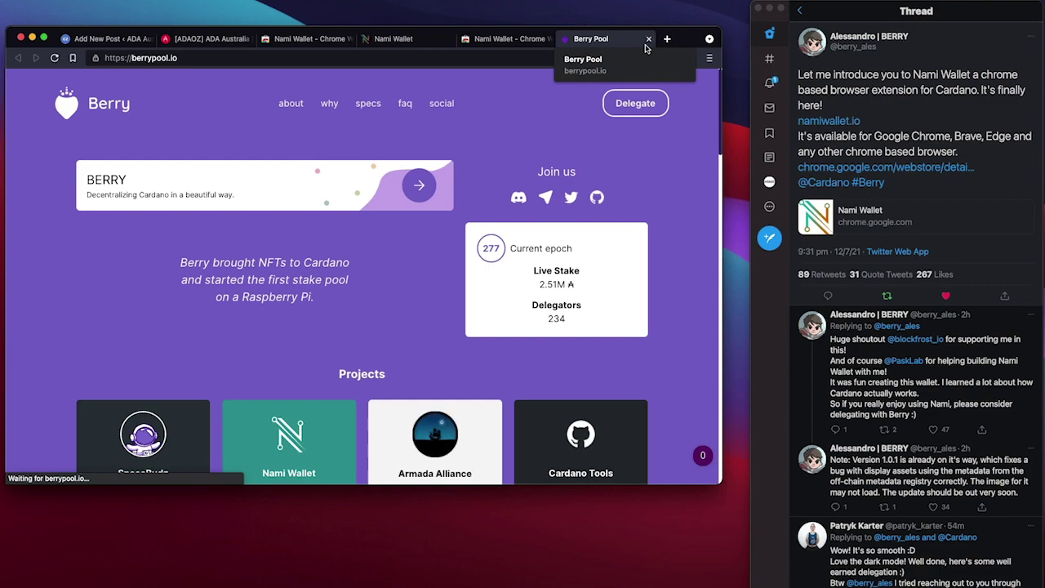
pyautogui.scroll(-3, 539, 217)
pyautogui.scroll(-4, 537, 214)
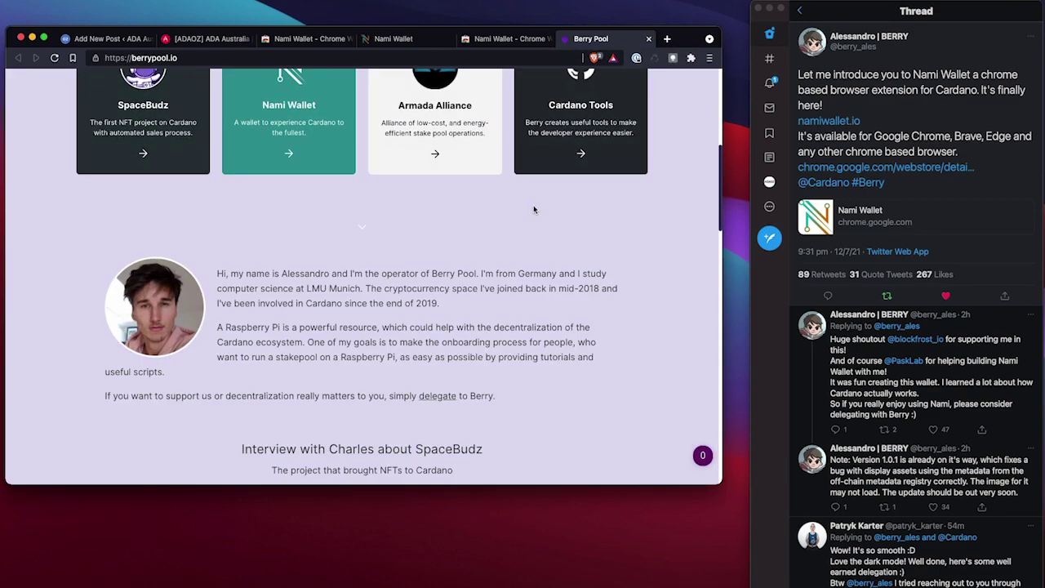
pyautogui.scroll(-1, 534, 210)
pyautogui.scroll(5, 547, 196)
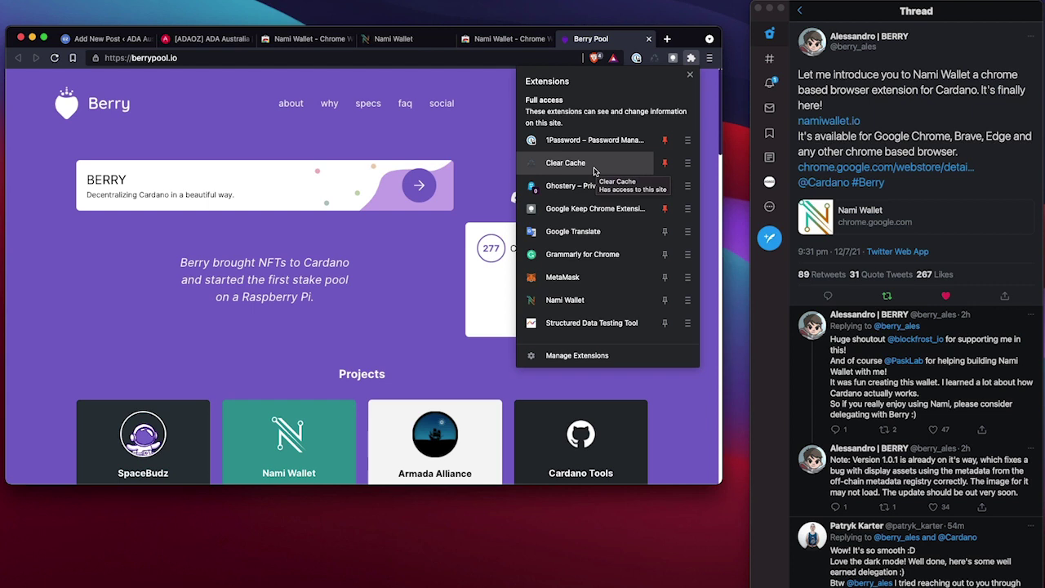
# Open the Nami Wallet popup and bring up the list of wallet accounts
pyautogui.click(565, 300)
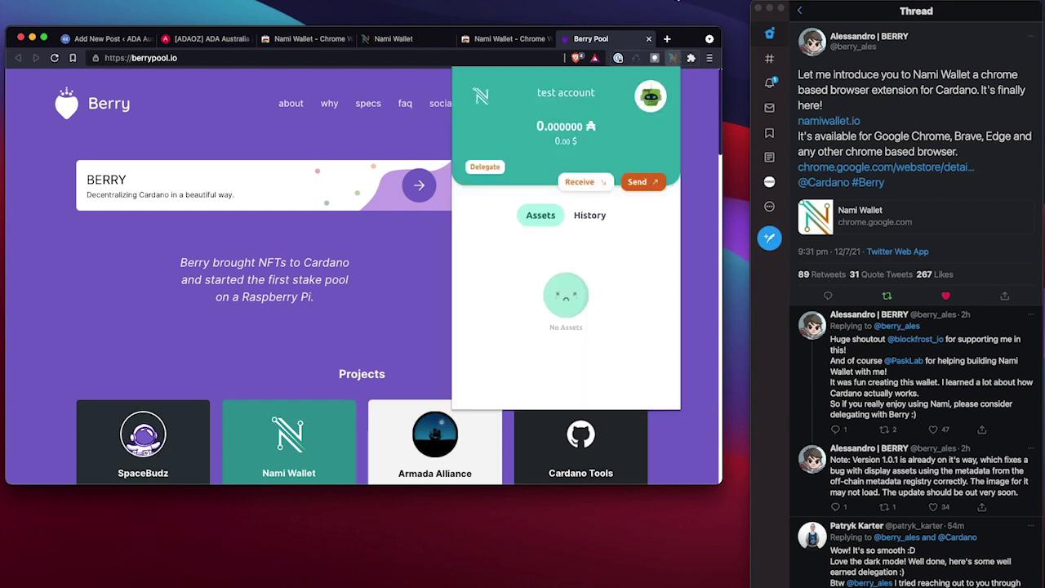
pyautogui.click(678, 1)
pyautogui.click(658, 154)
pyautogui.click(652, 98)
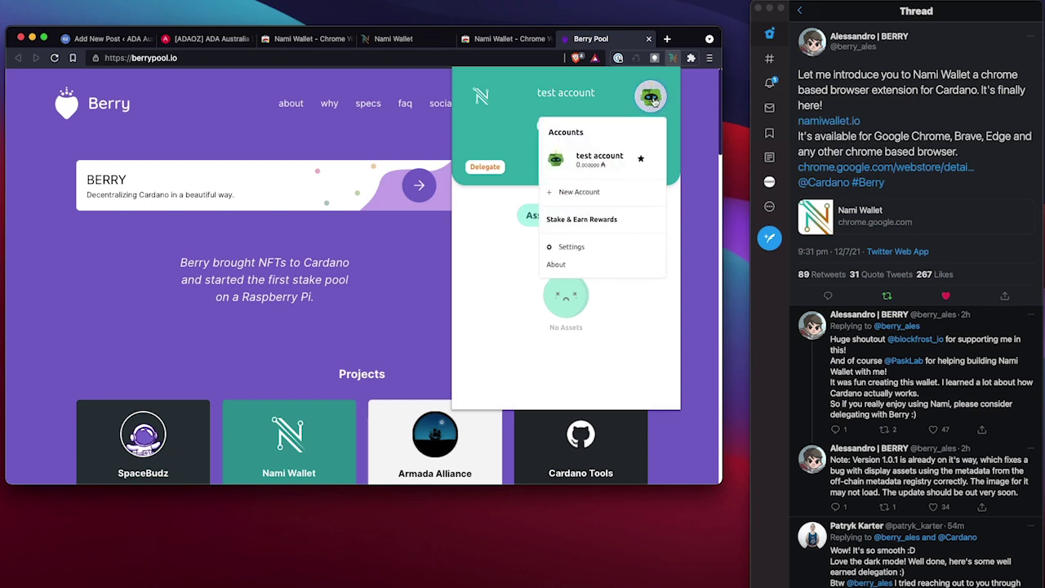
pyautogui.click(653, 98)
pyautogui.click(651, 98)
# Create a second account named 'import' with a password, then reopen the account list
pyautogui.click(582, 192)
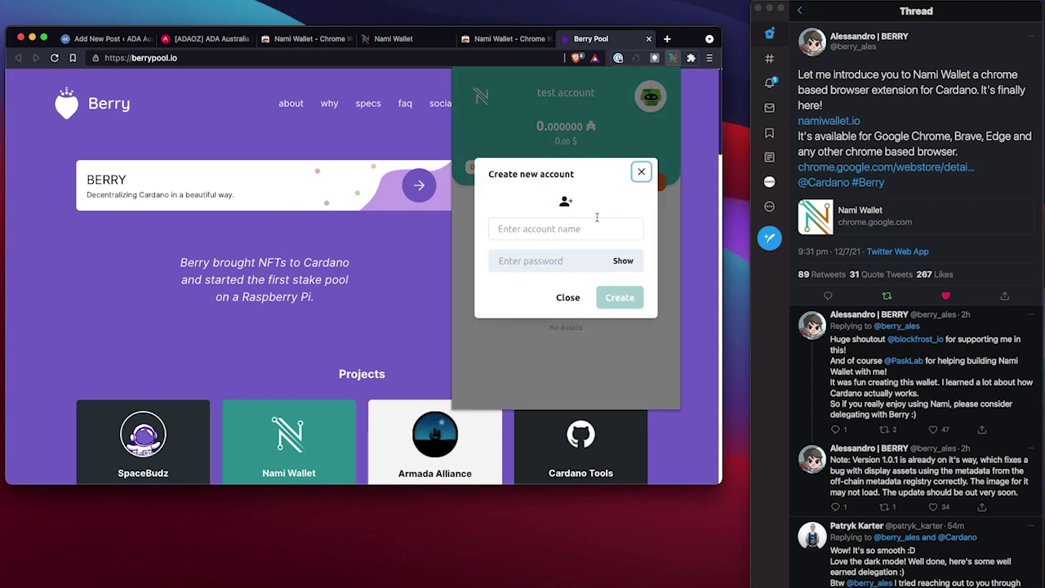
pyautogui.click(593, 225)
pyautogui.write('import')
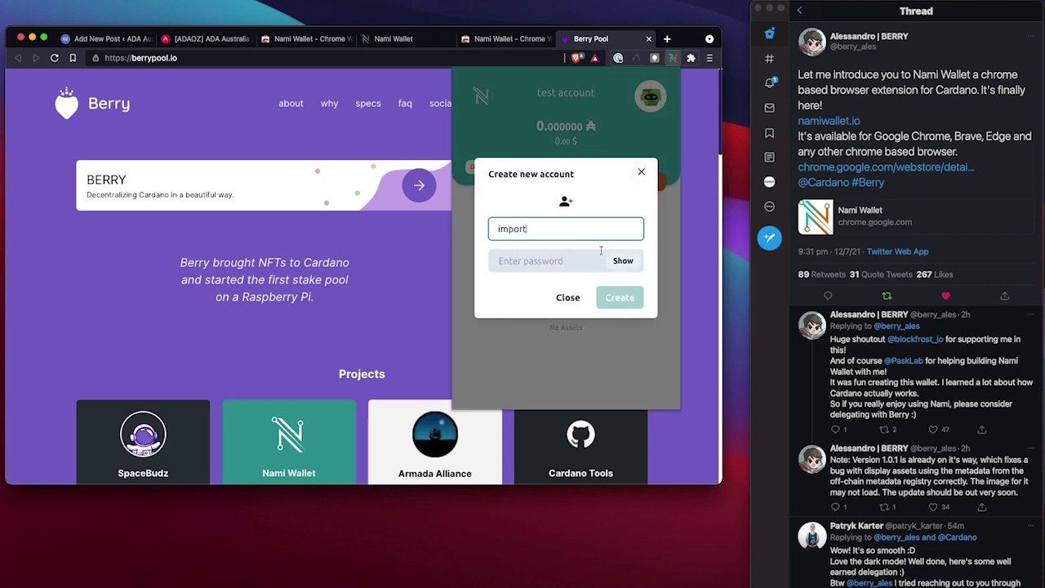
pyautogui.click(568, 260)
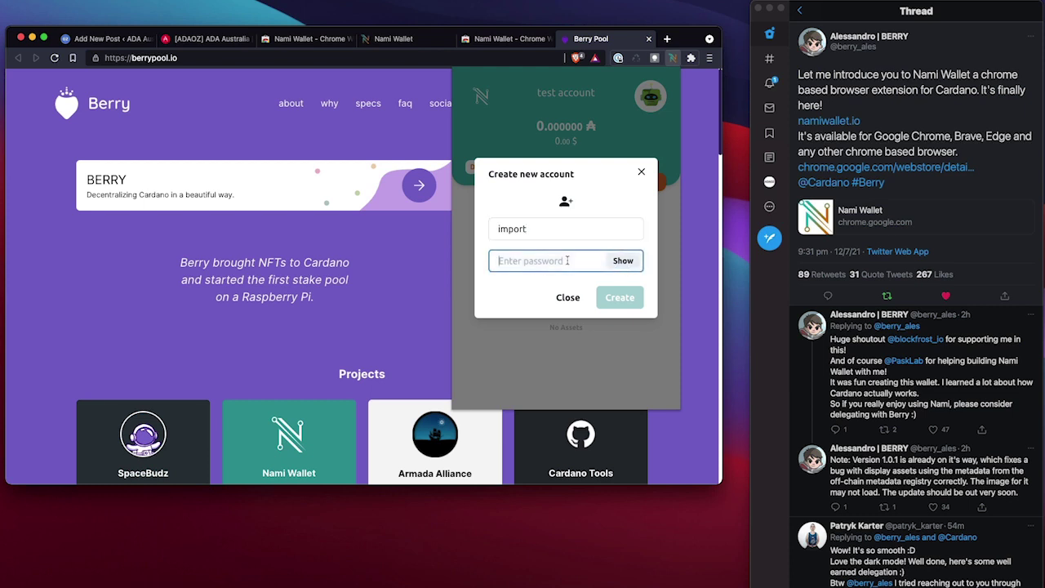
pyautogui.write('•••')
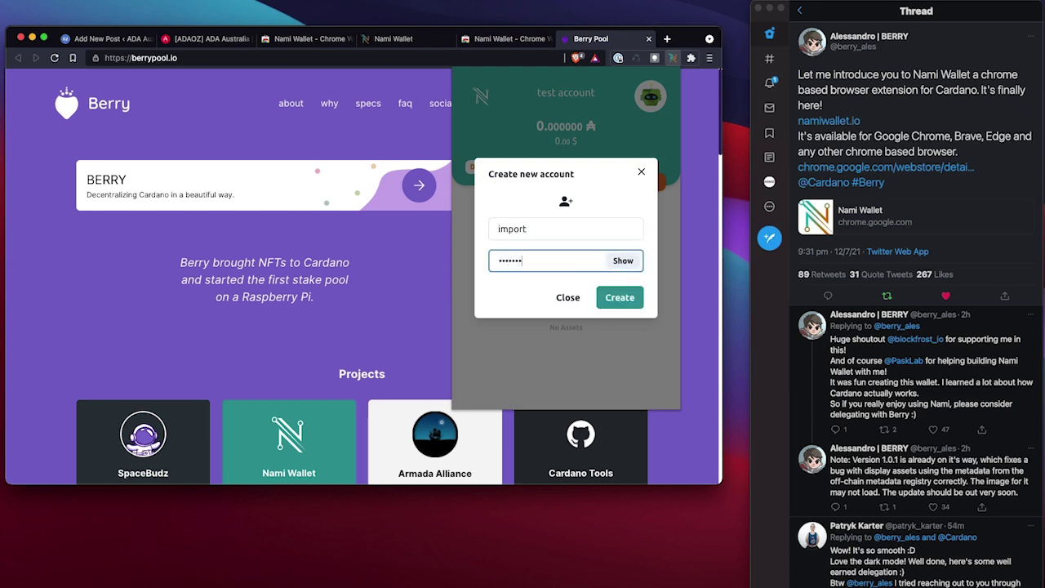
pyautogui.click(607, 292)
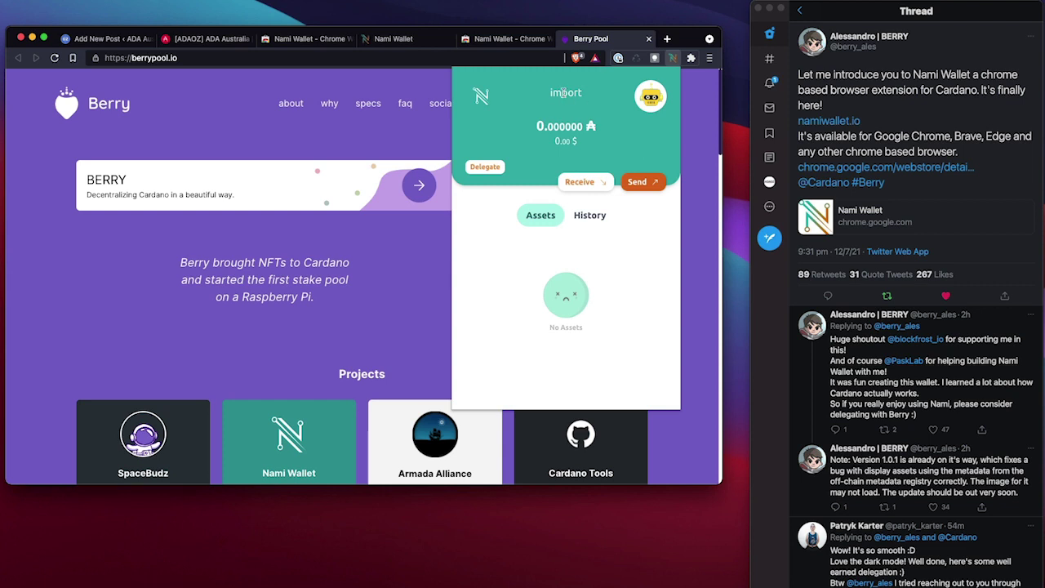
pyautogui.doubleClick(563, 92)
pyautogui.click(649, 104)
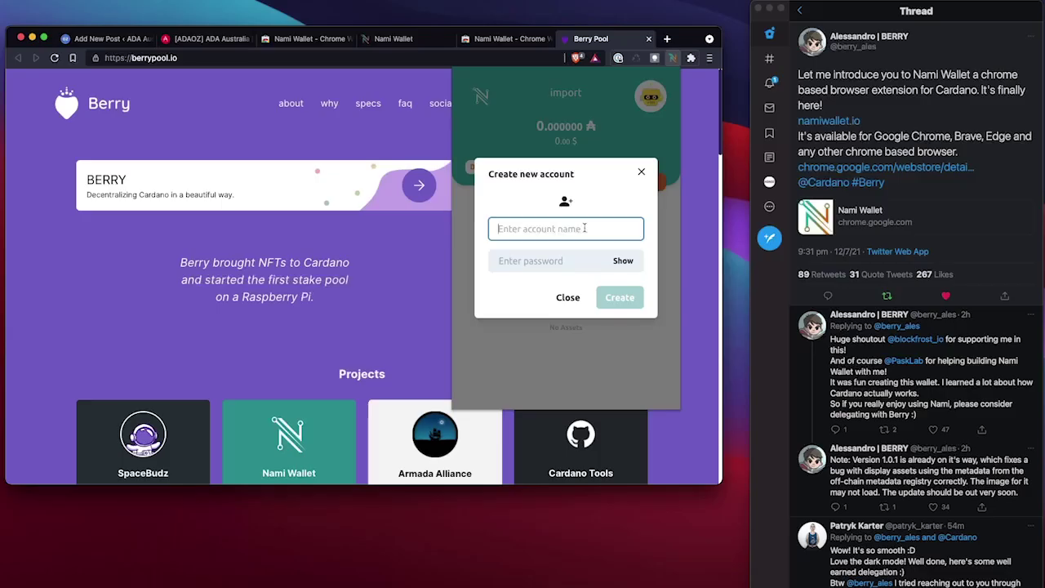
# Create a third account 'another1' with a password and show its receive address QR code
pyautogui.write('another1')
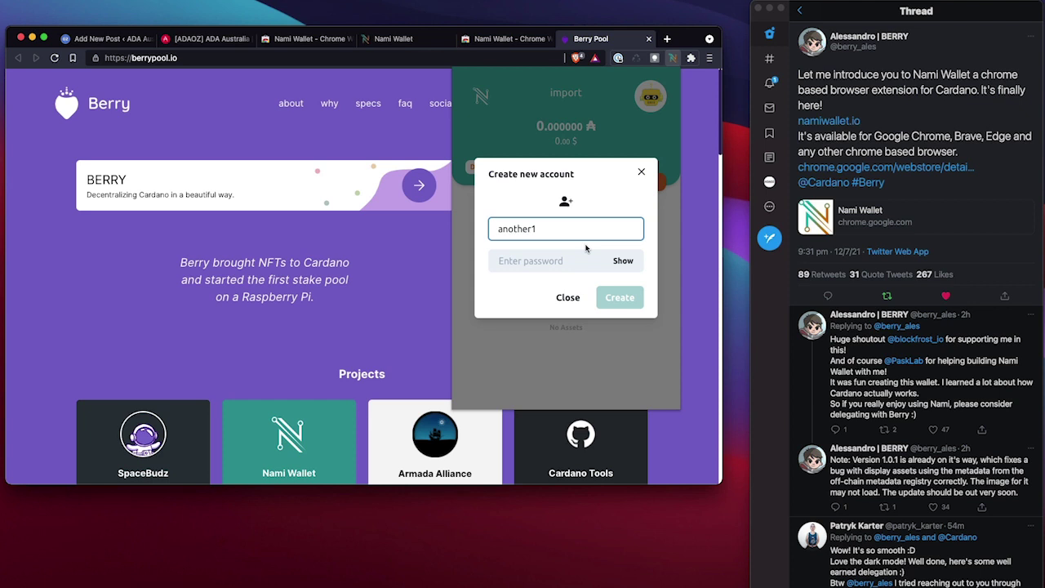
pyautogui.press('Tab')
pyautogui.write('1234')
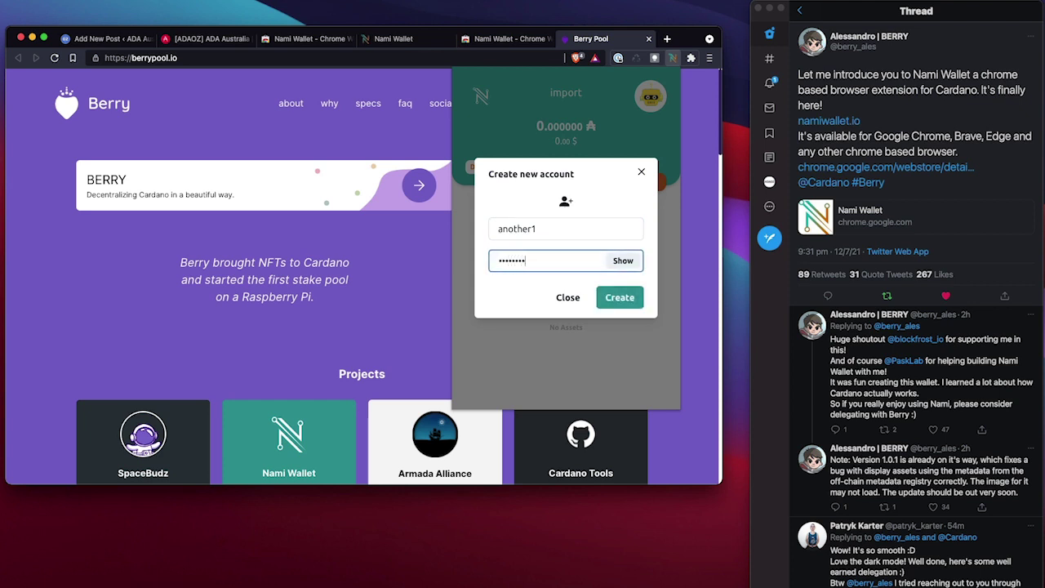
pyautogui.click(619, 297)
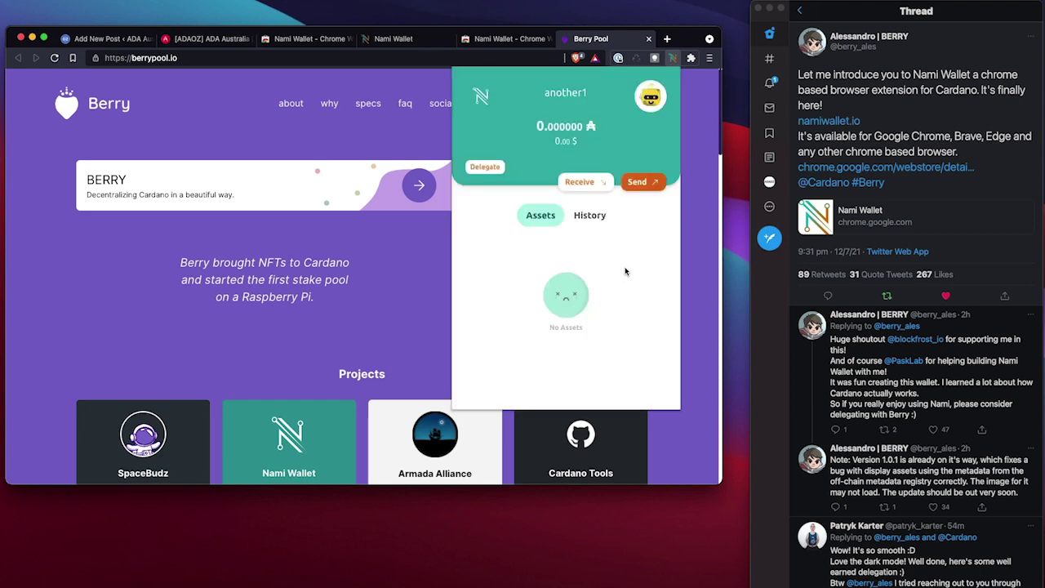
pyautogui.click(653, 101)
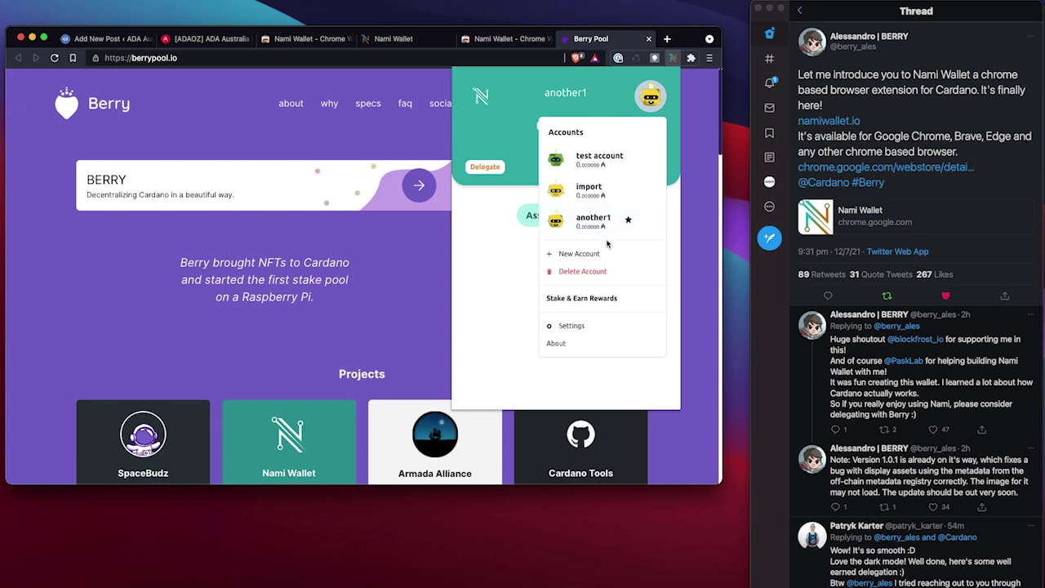
pyautogui.click(508, 206)
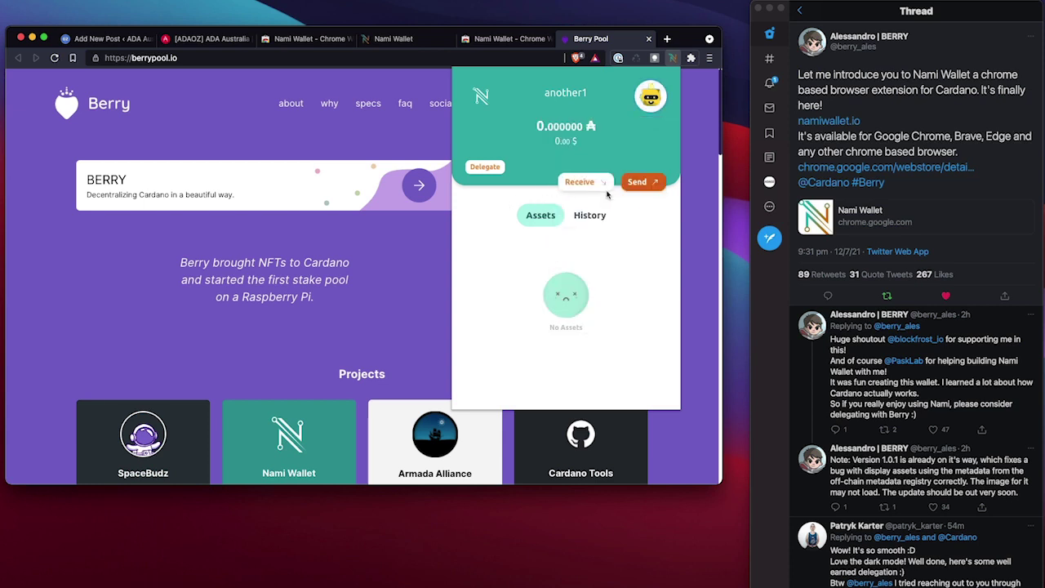
pyautogui.click(593, 189)
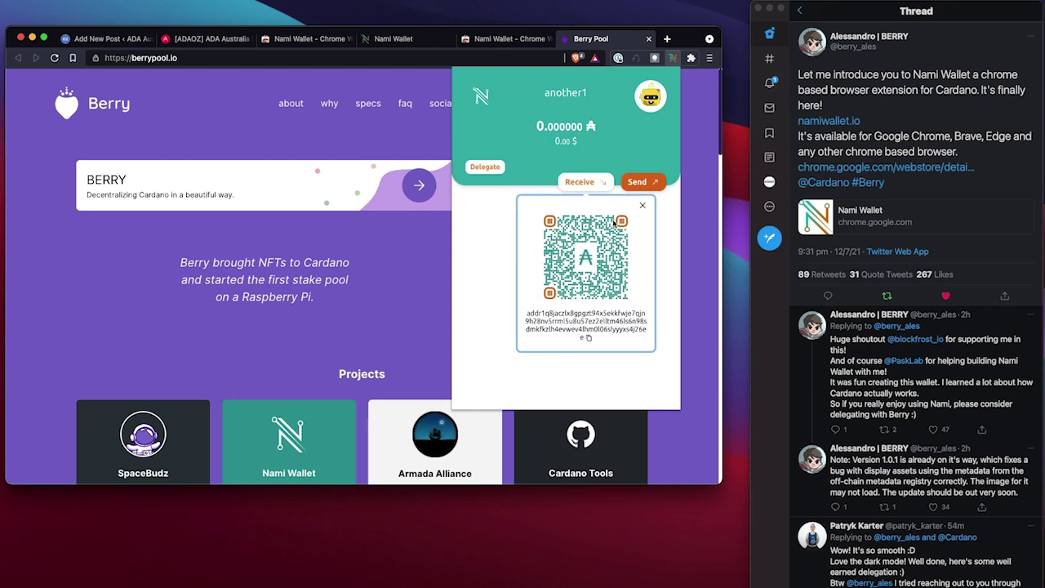
# Switch the active account back to test account and briefly view its receive QR code
pyautogui.click(650, 97)
pyautogui.click(619, 155)
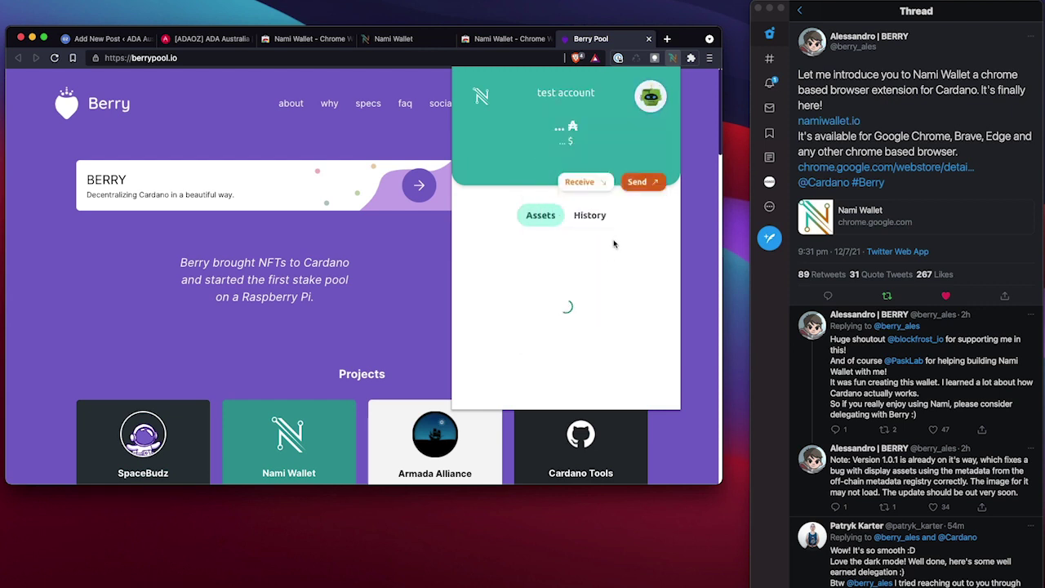
pyautogui.click(588, 183)
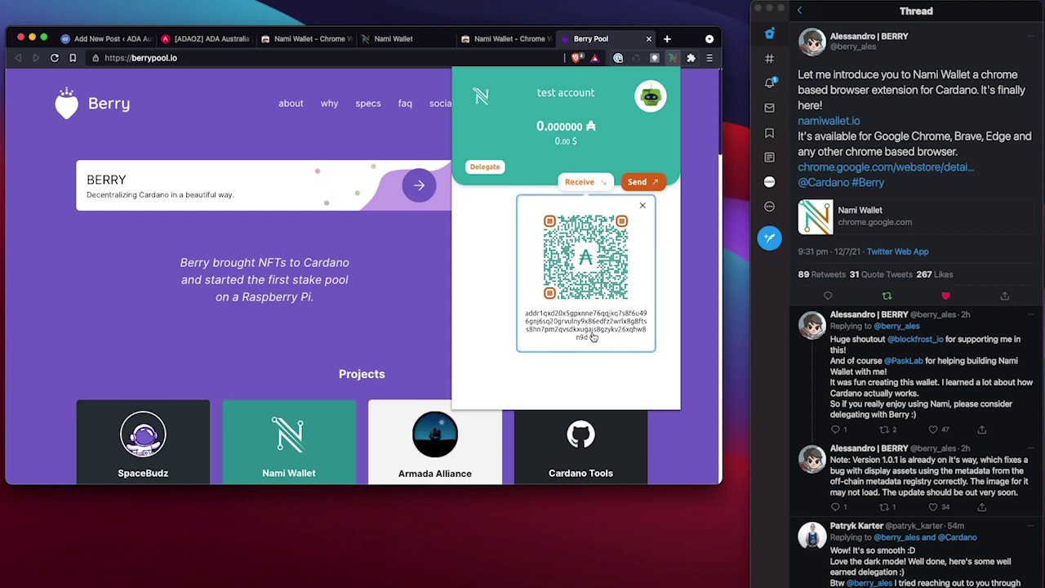
pyautogui.click(602, 153)
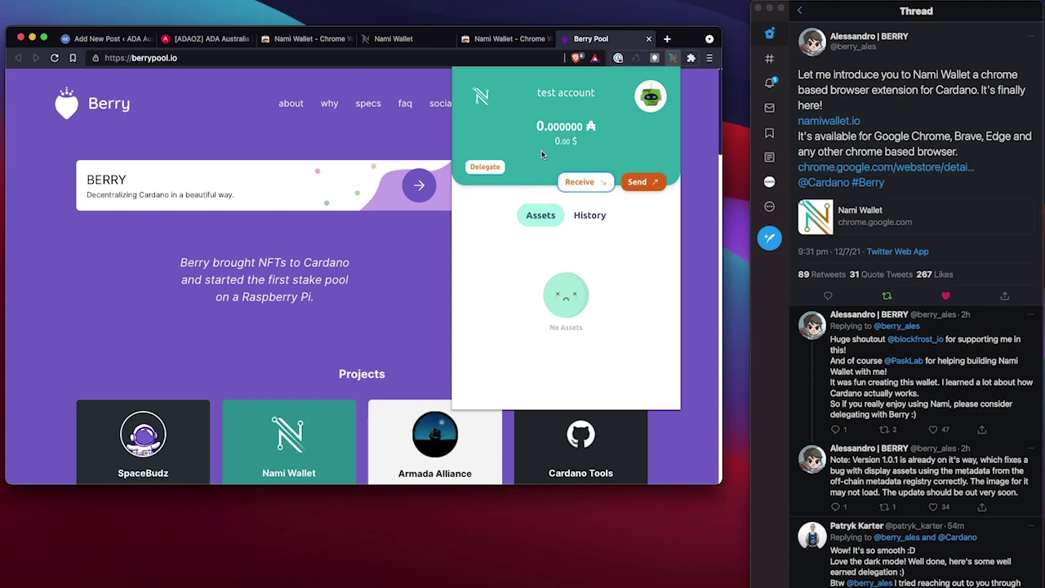
pyautogui.click(648, 99)
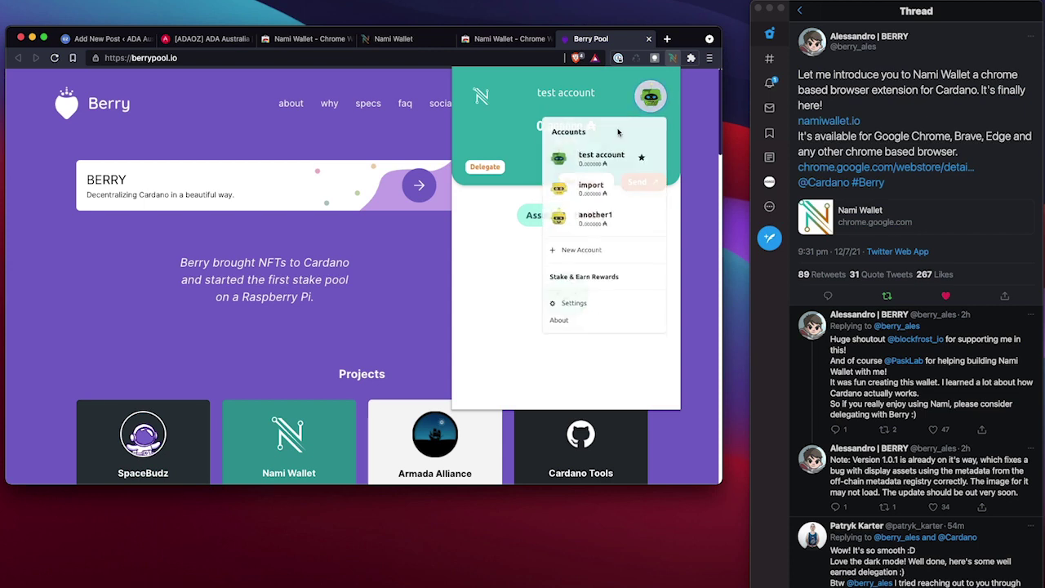
pyautogui.click(486, 167)
pyautogui.click(487, 167)
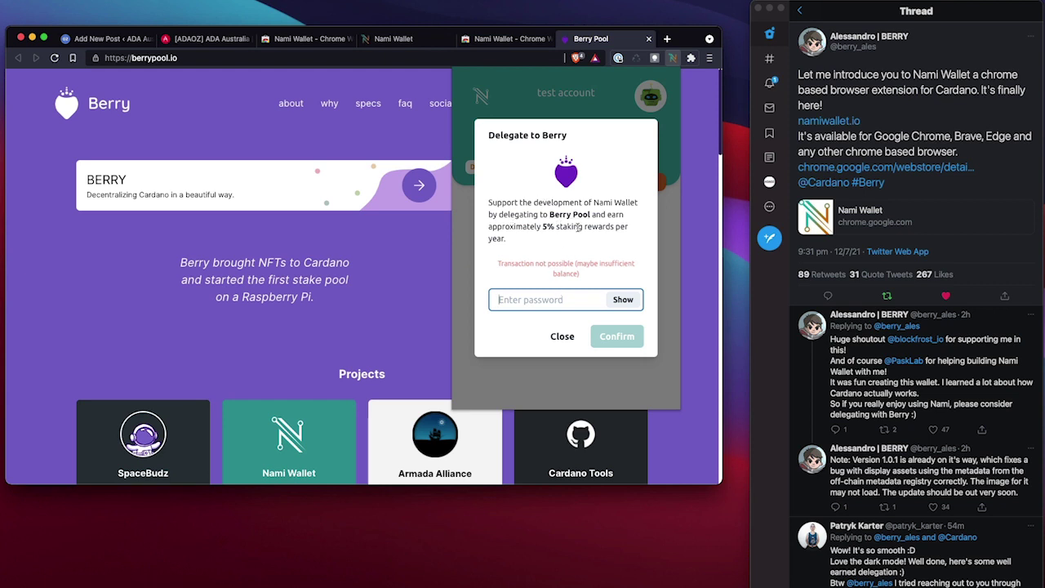
pyautogui.click(564, 336)
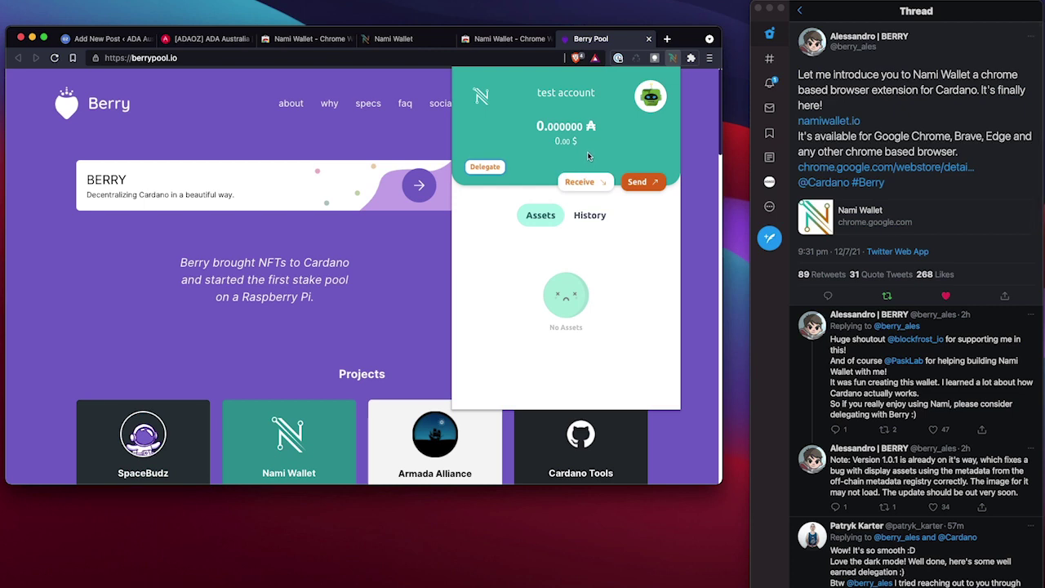
pyautogui.click(650, 97)
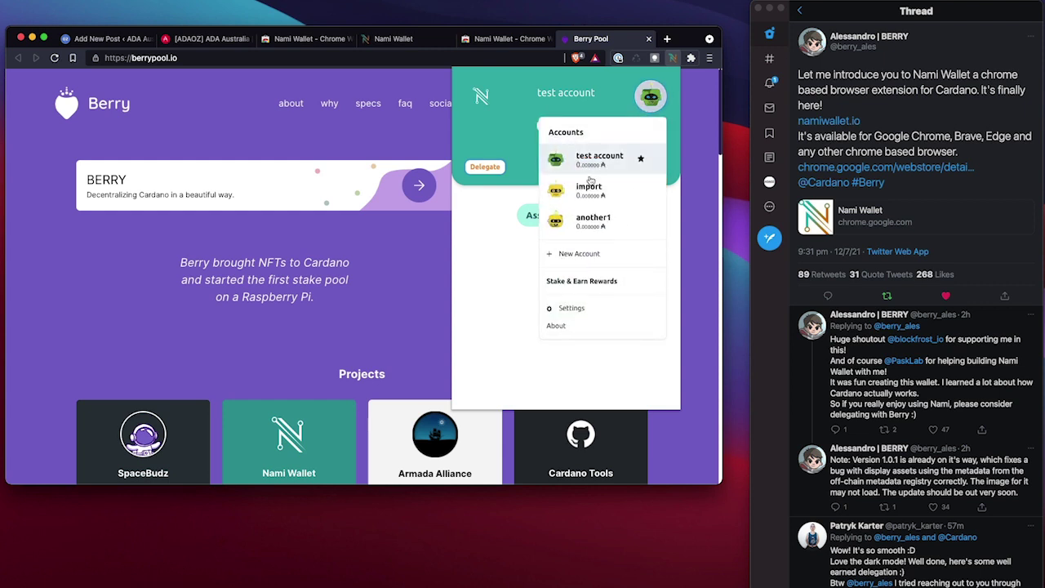
# Toggle dark mode on and off in General settings, then view the Whitelisted sites list
pyautogui.click(573, 311)
pyautogui.click(572, 177)
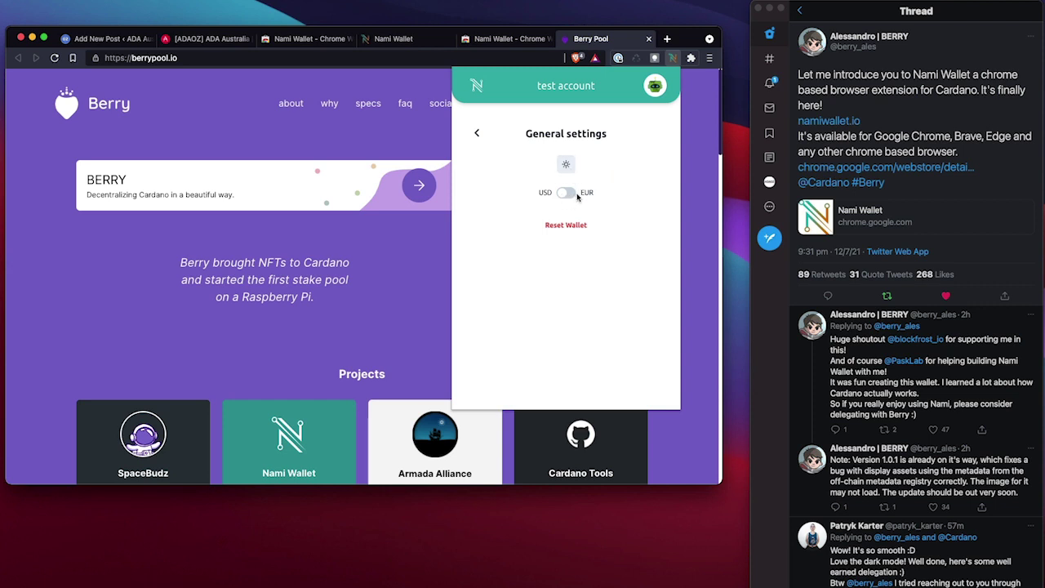
pyautogui.click(560, 165)
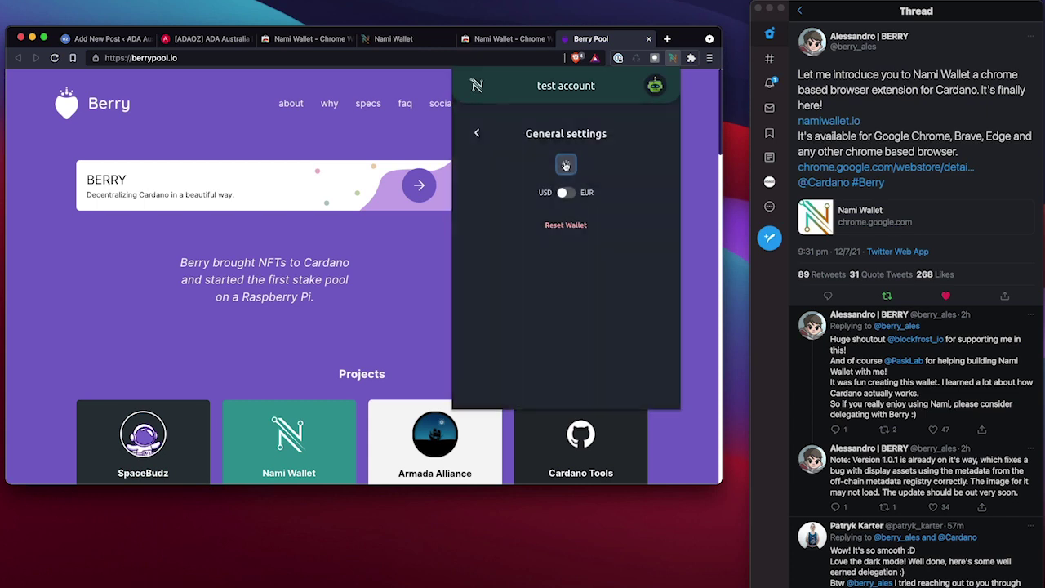
pyautogui.click(563, 165)
pyautogui.click(484, 133)
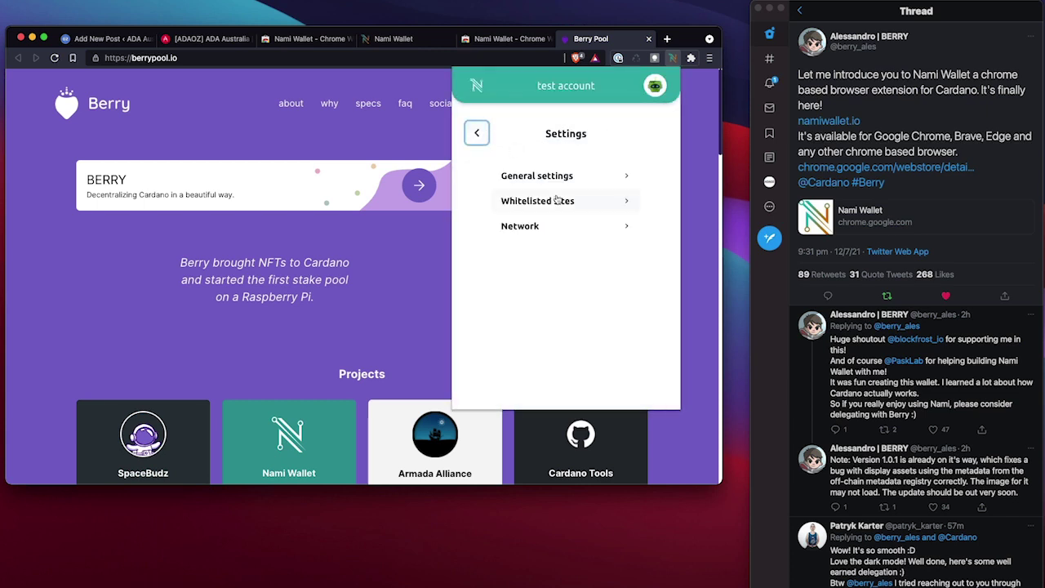
pyautogui.click(560, 203)
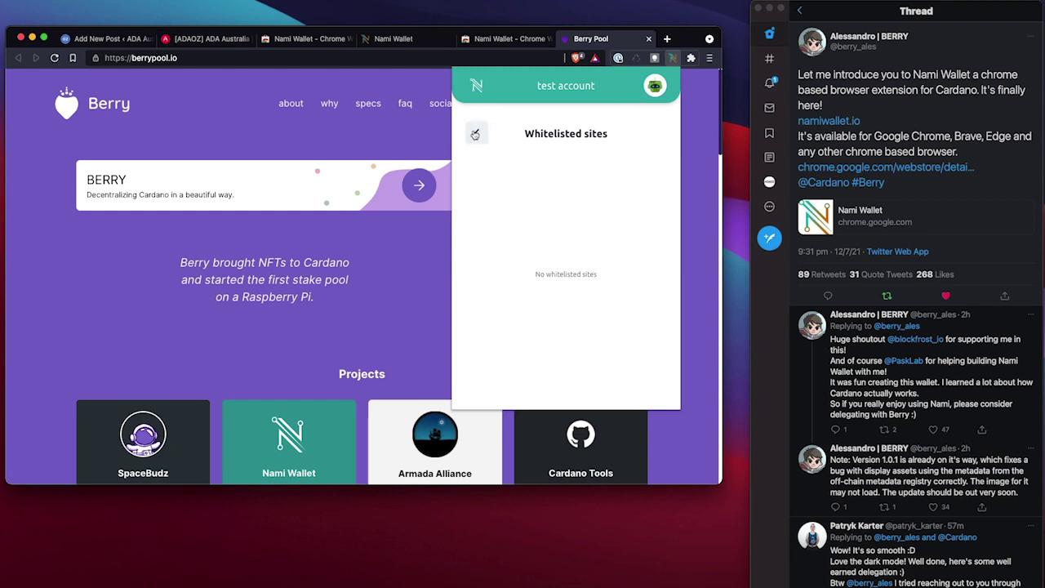
pyautogui.click(477, 133)
# Switch the network from Mainnet to Testnet and return to the wallet home view
pyautogui.click(527, 224)
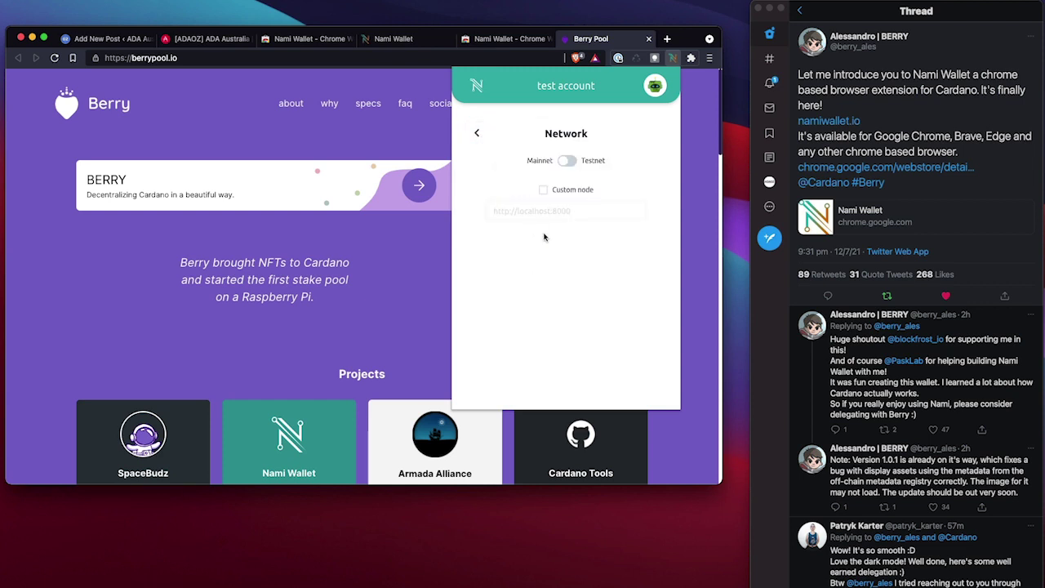
pyautogui.click(569, 162)
pyautogui.click(569, 162)
pyautogui.click(569, 162)
pyautogui.click(483, 134)
pyautogui.click(477, 133)
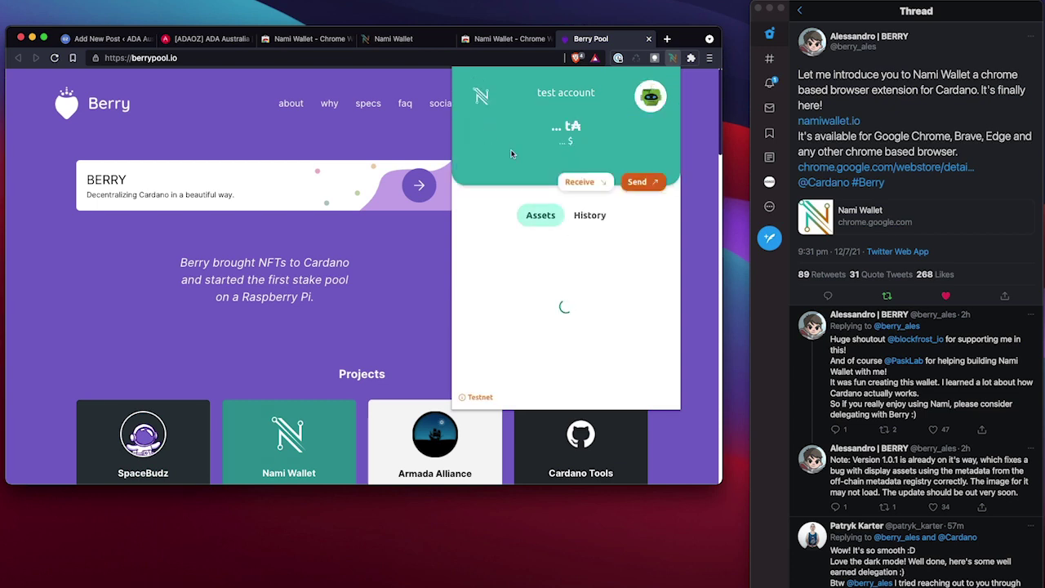
# Switch the network from Testnet back to Mainnet and return to the 0.000000 ₳ home view
pyautogui.click(645, 96)
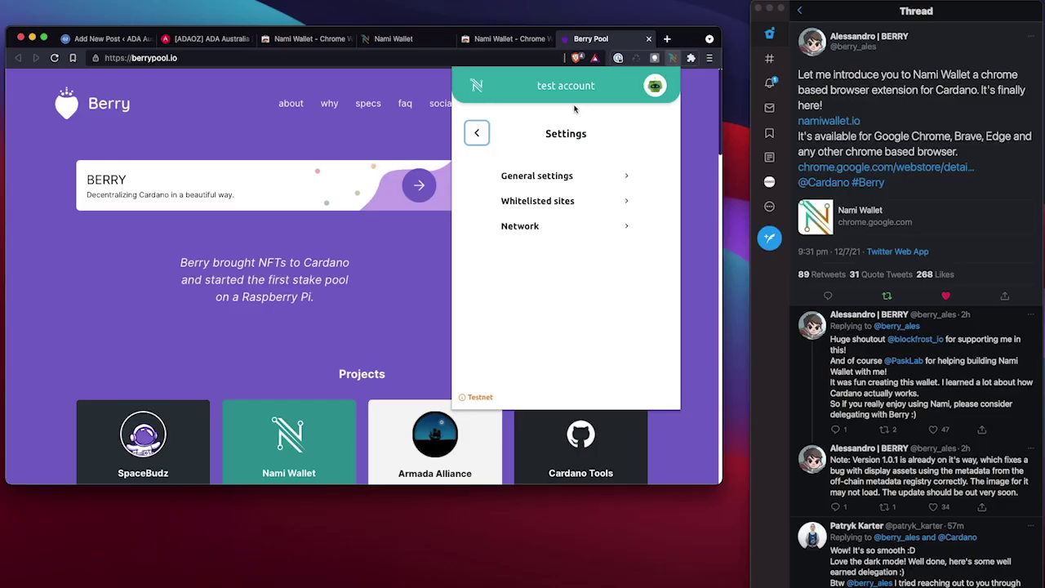
pyautogui.click(480, 133)
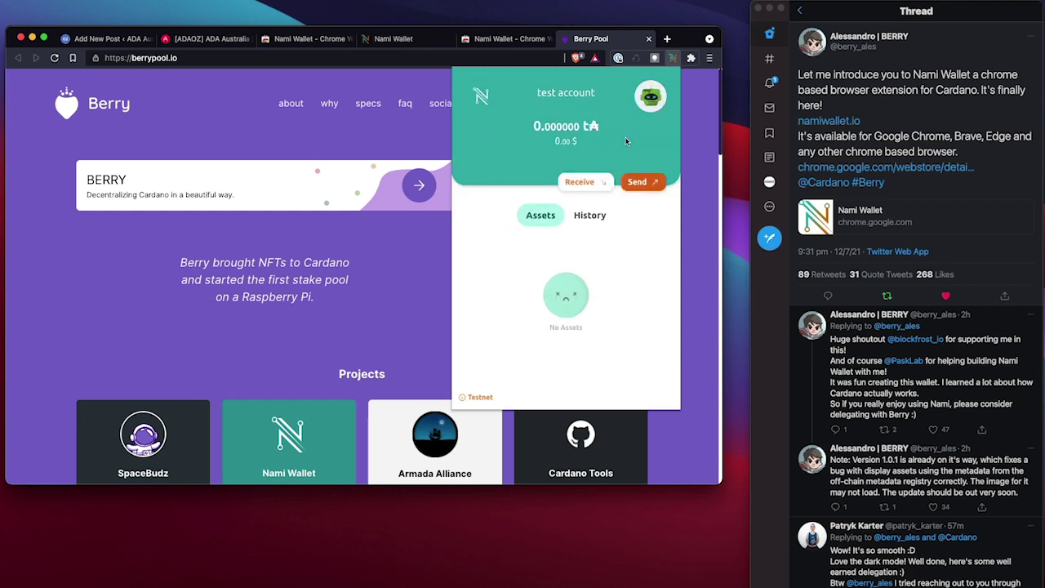
pyautogui.click(647, 109)
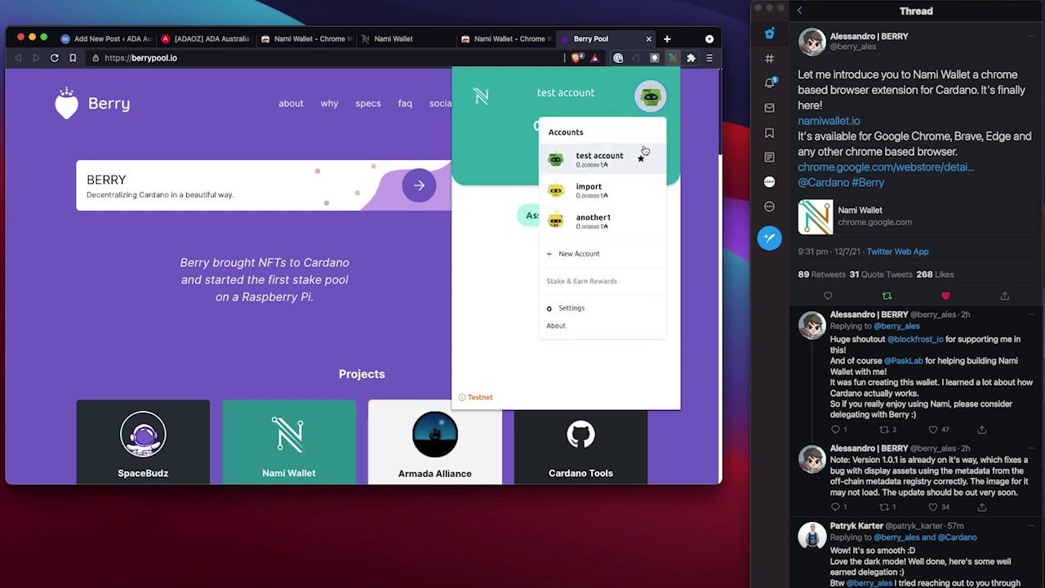
pyautogui.click(589, 302)
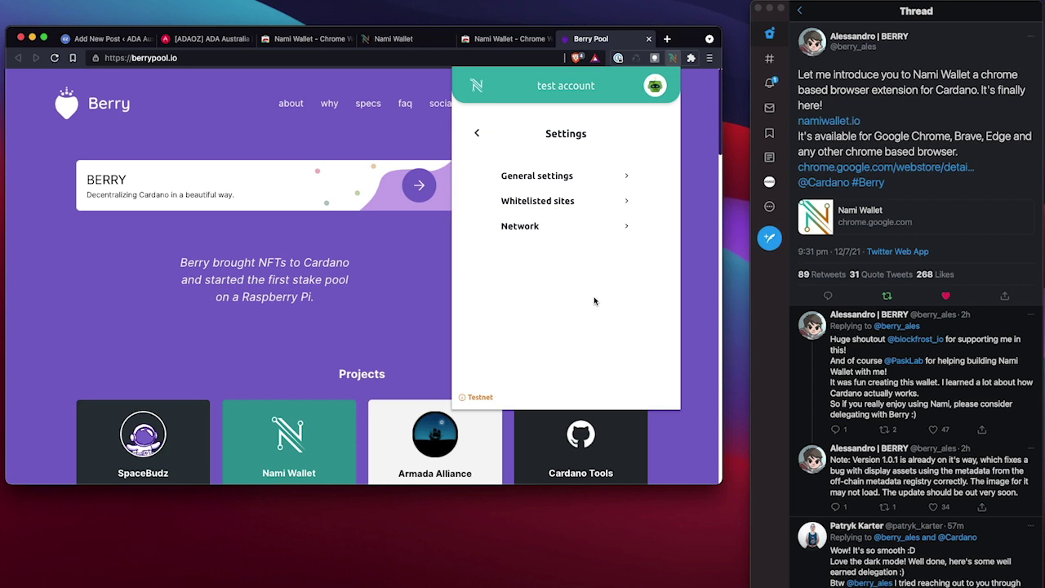
pyautogui.click(543, 228)
pyautogui.click(478, 133)
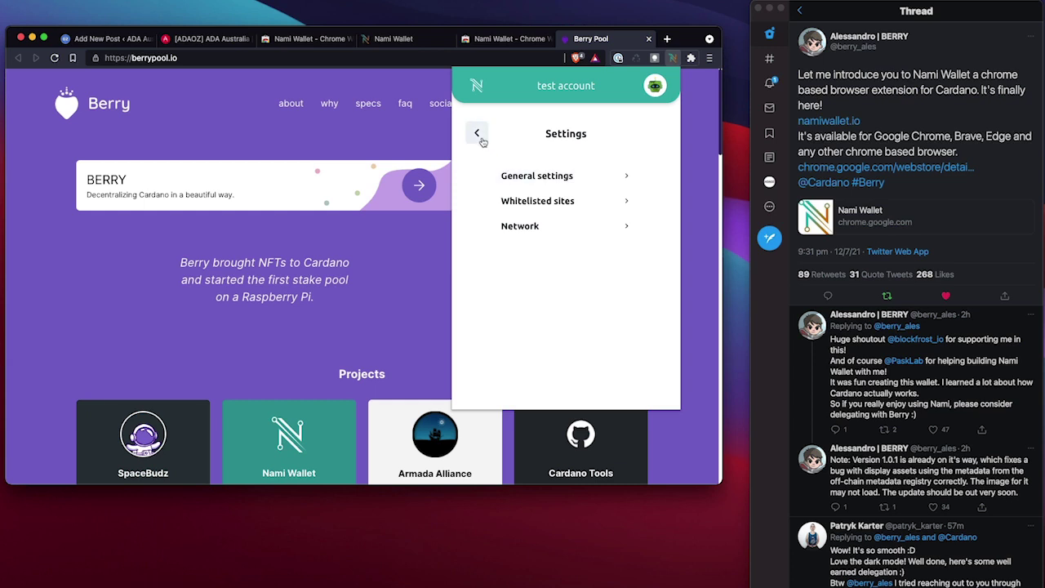
pyautogui.click(477, 133)
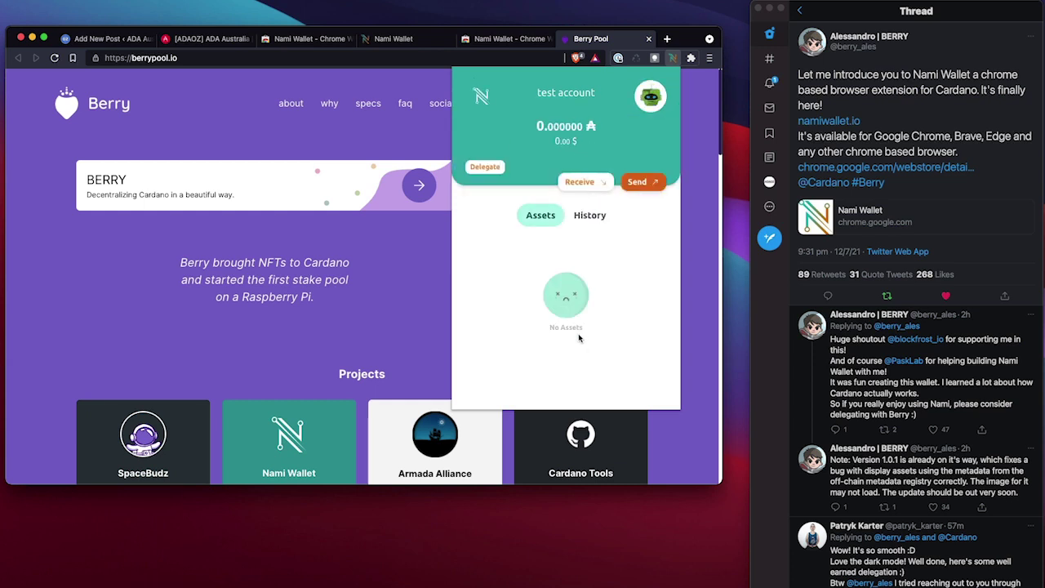
# Keep test account active and reopen the accounts list showing test account, import and another1
pyautogui.click(650, 97)
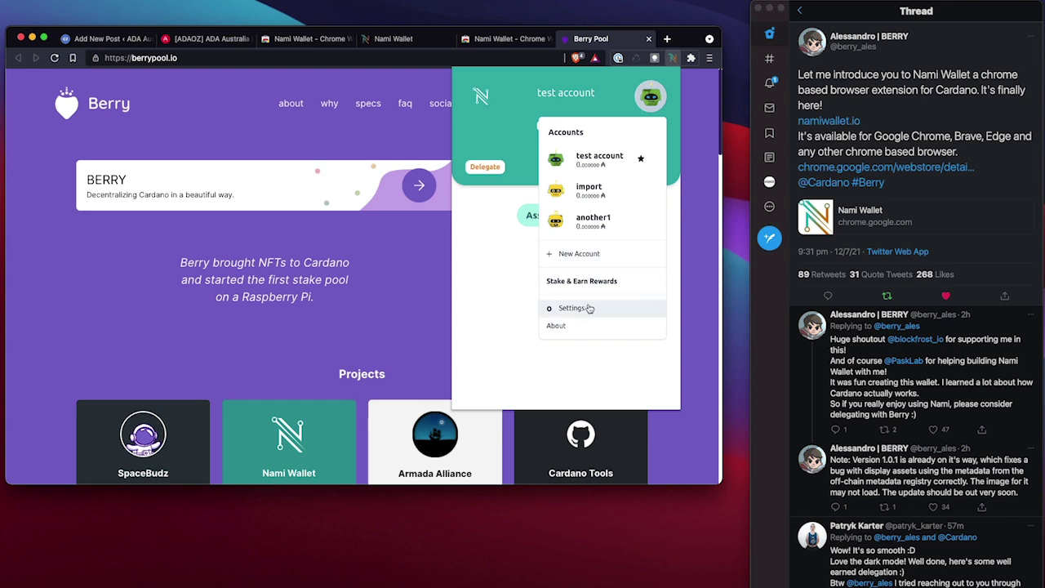
pyautogui.click(609, 166)
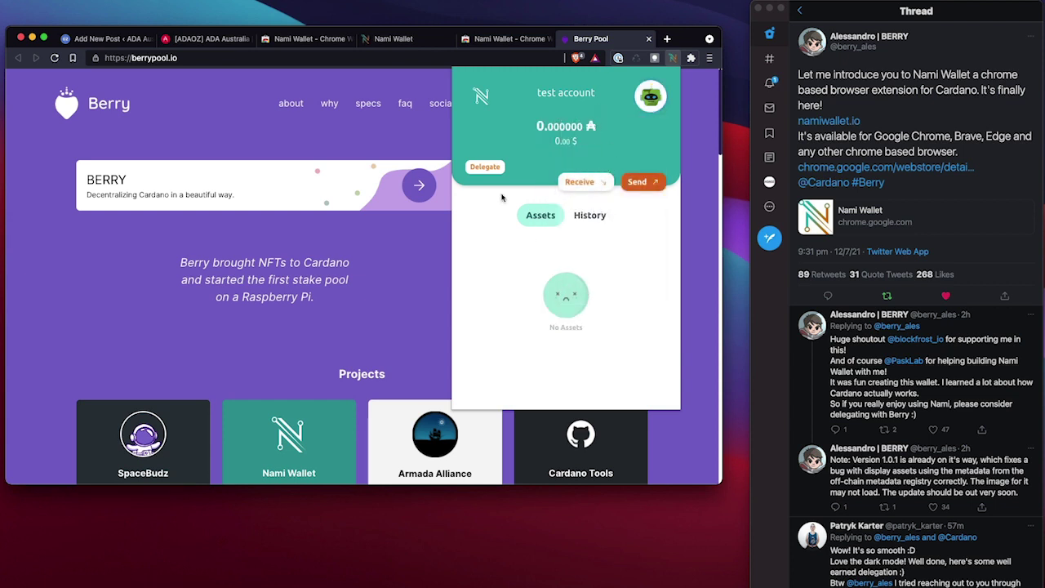
pyautogui.click(659, 102)
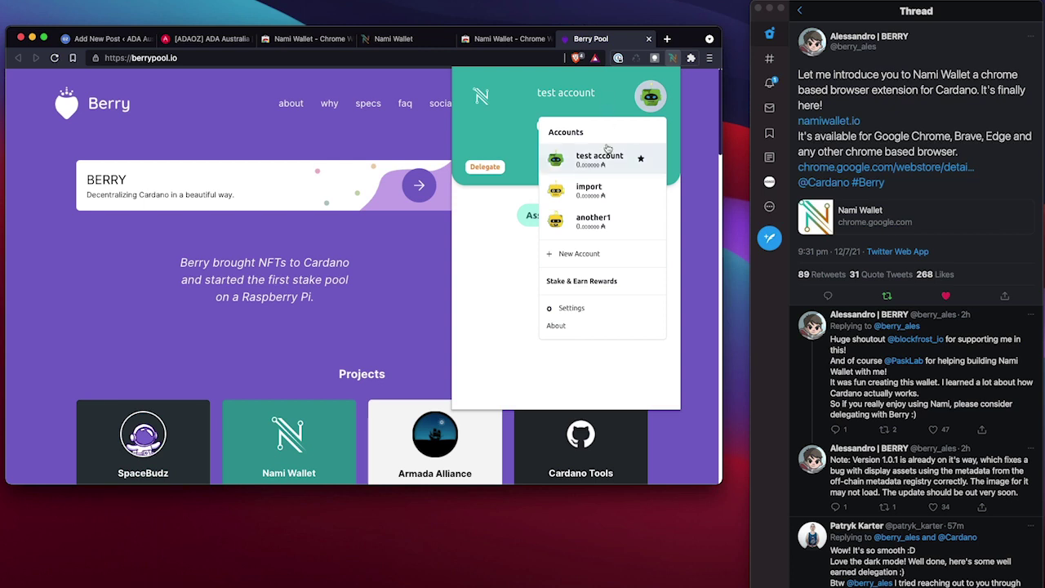
# Choose Stake & Earn Rewards to bring up the Delegate to Berry prompt
pyautogui.click(599, 281)
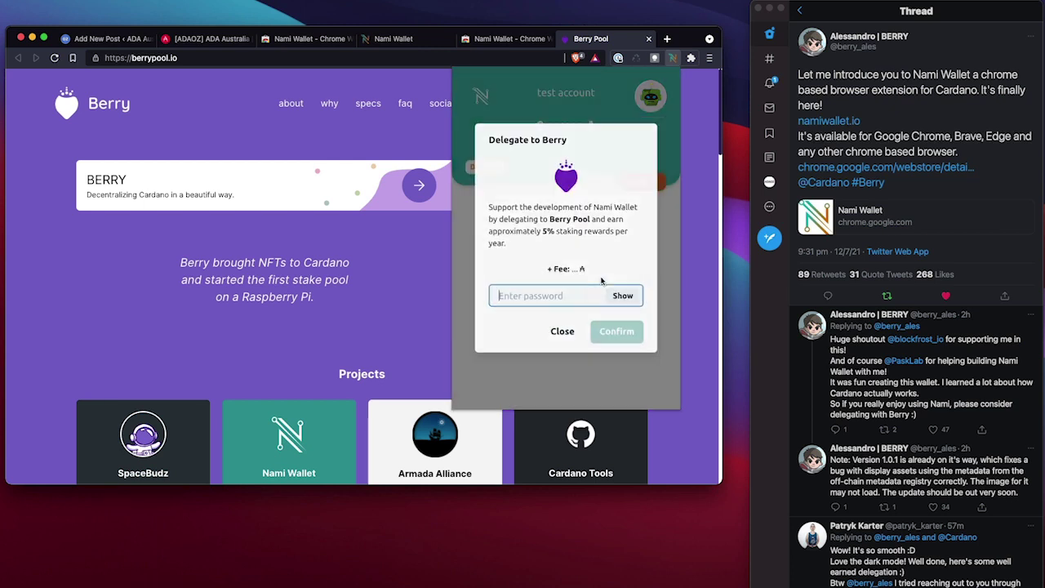